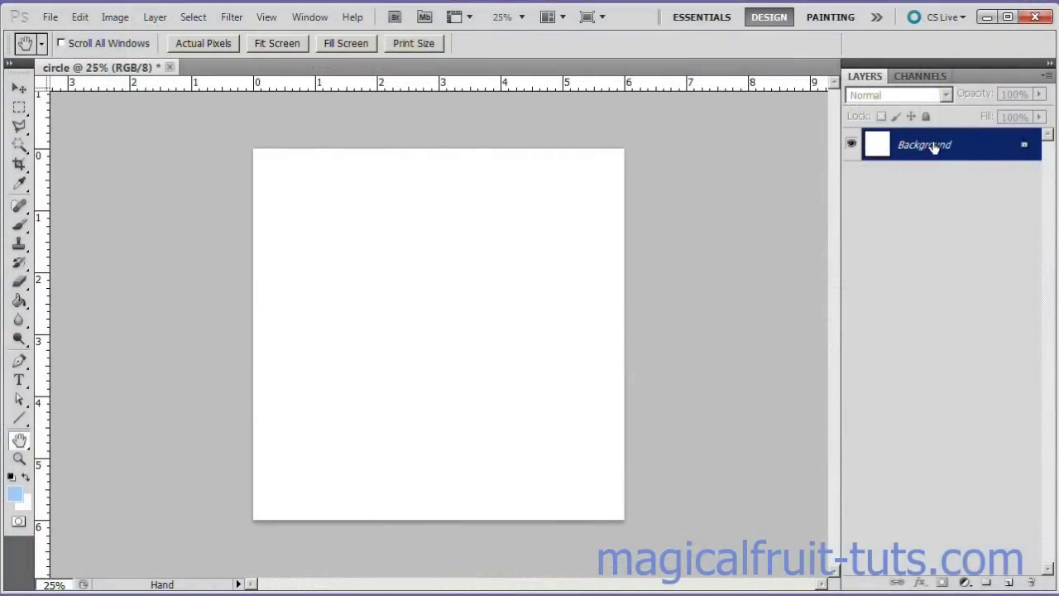
Step: Duplicate the Background layer as a new layer named 'Circle'
right_click(934, 147)
left_click(952, 175)
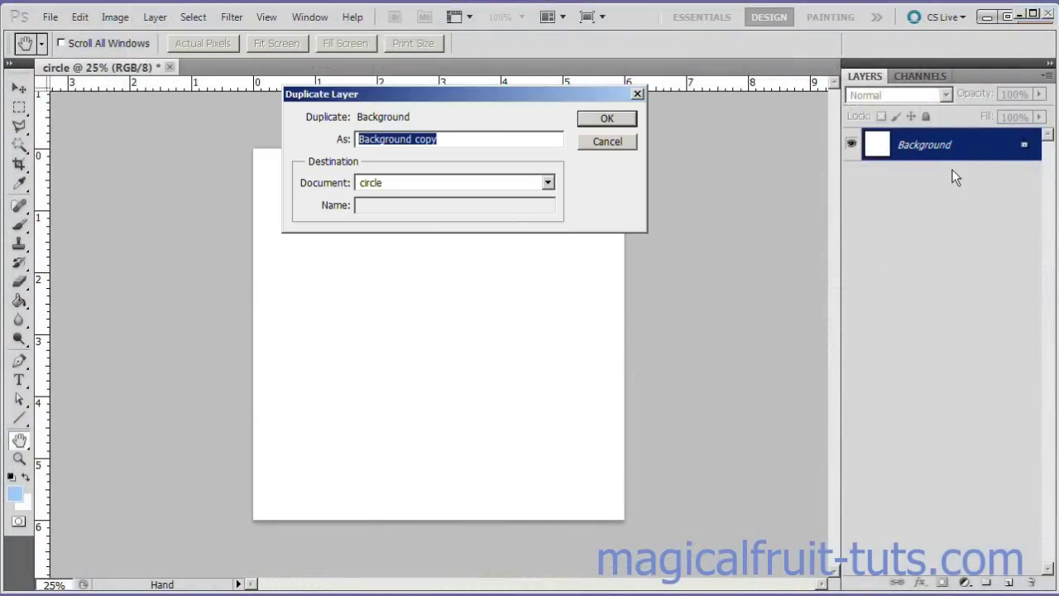
type("C")
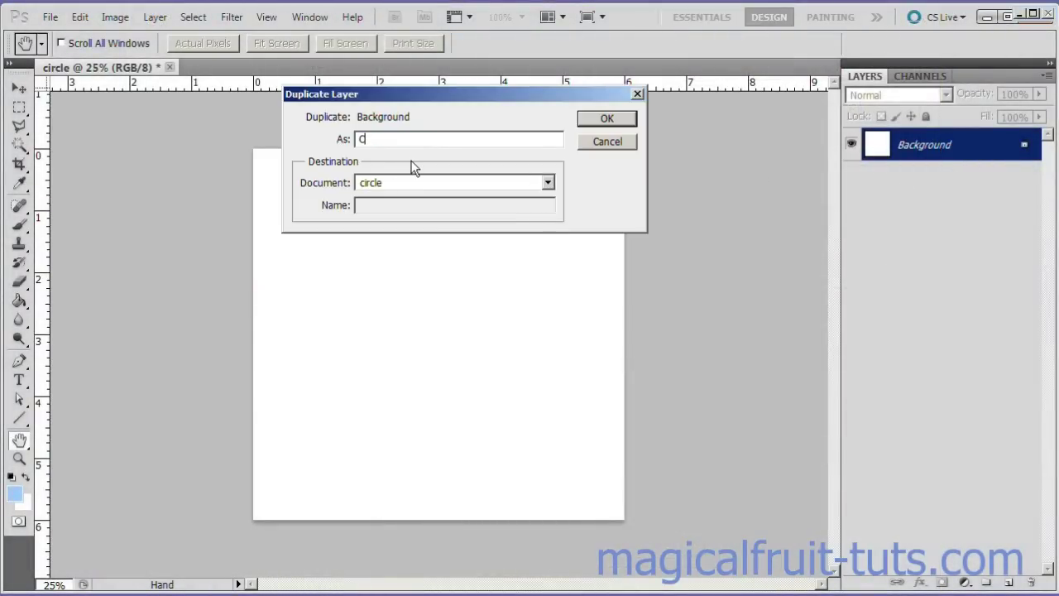
type("ircle")
left_click(598, 121)
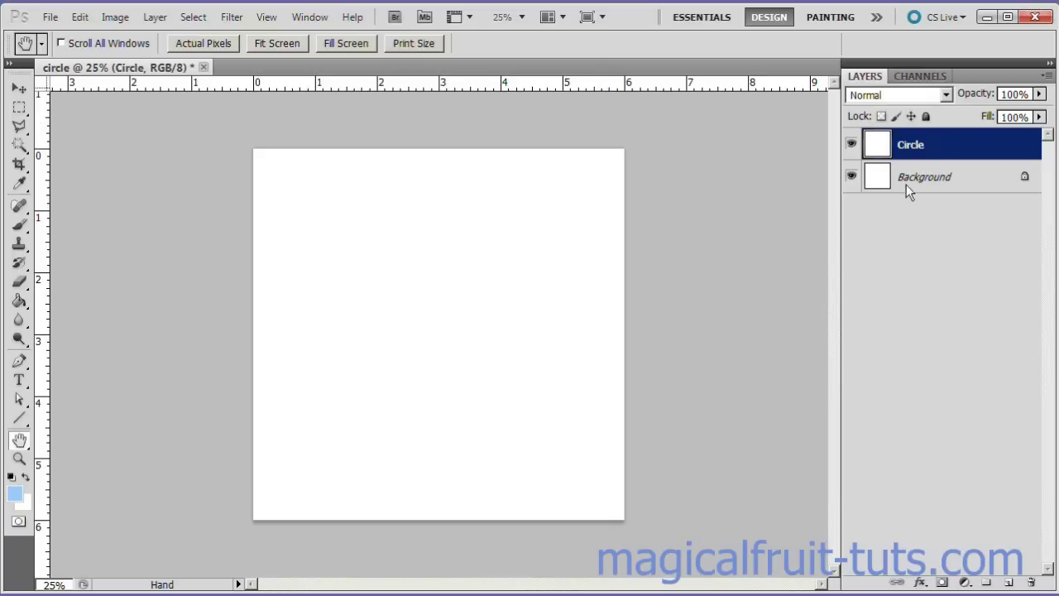
Step: Convert the Background into an ordinary layer named 'bg'
left_click(927, 178)
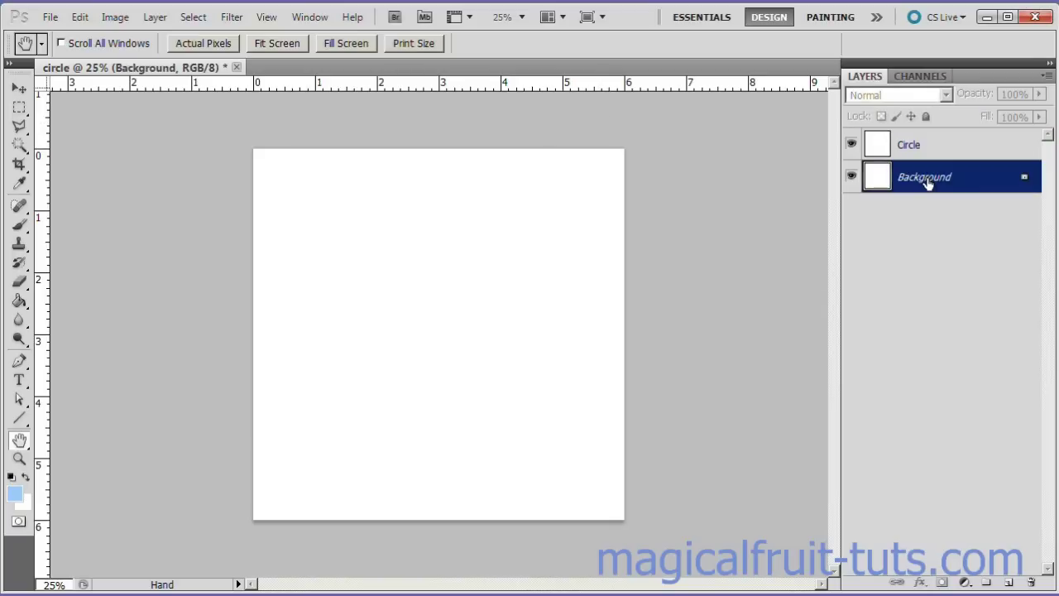
double_click(928, 182)
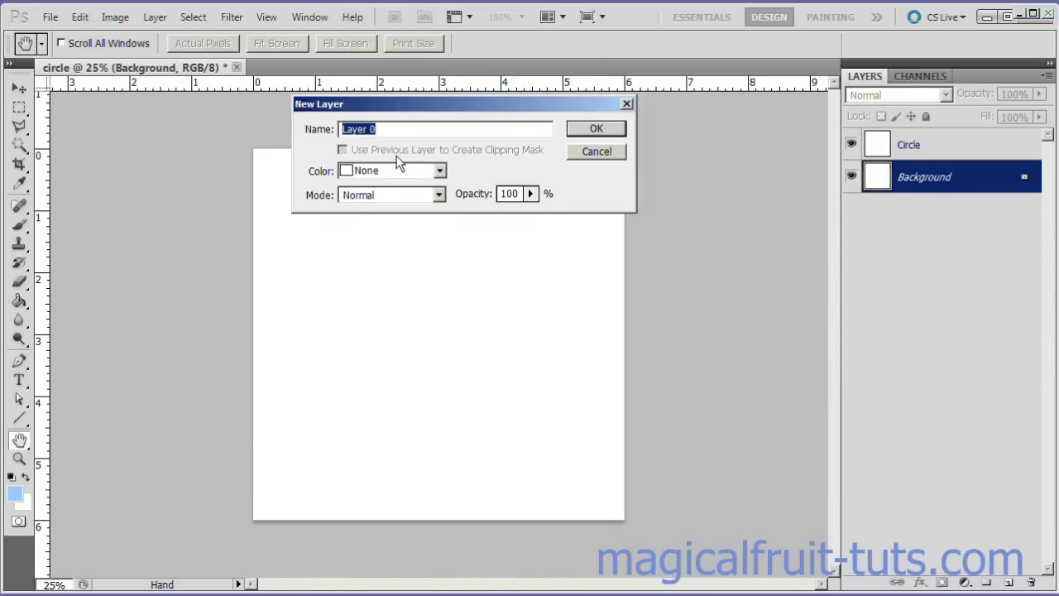
type("bg")
left_click(602, 130)
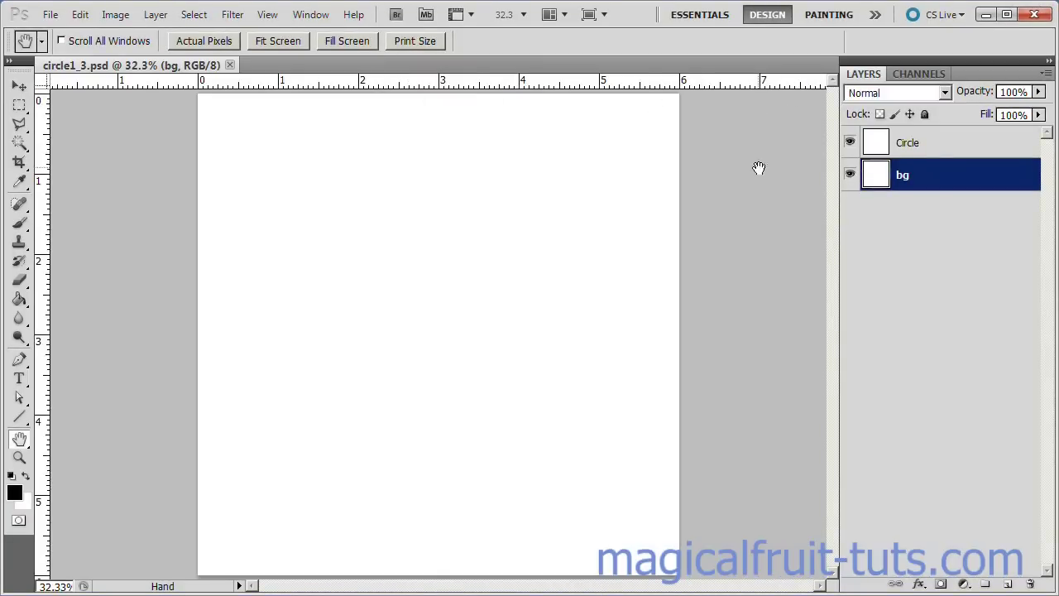
Step: Set the foreground colour to light blue #66ccff
left_click(15, 494)
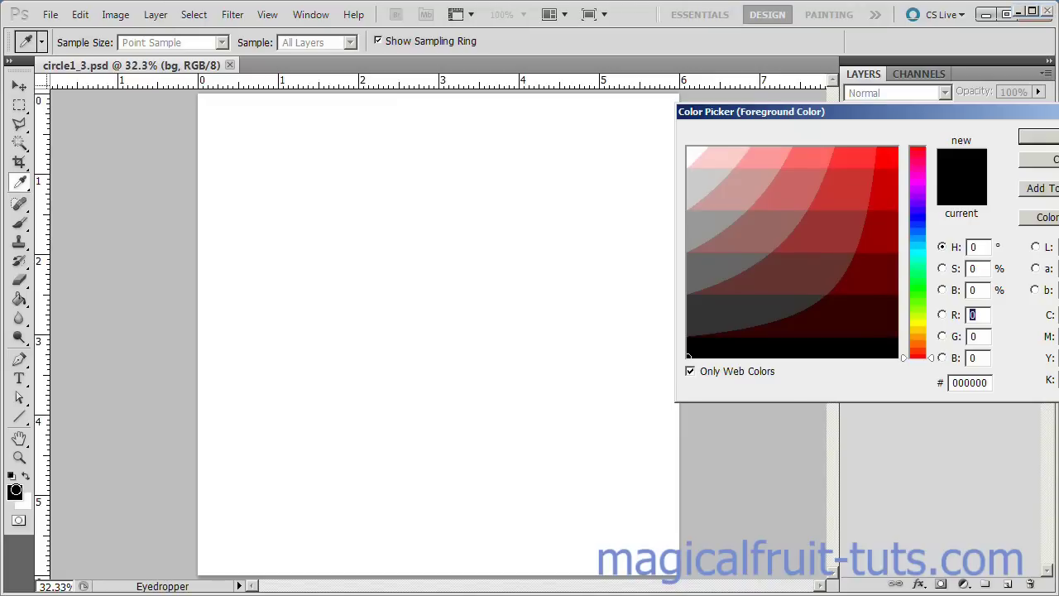
left_click(917, 239)
left_click(796, 156)
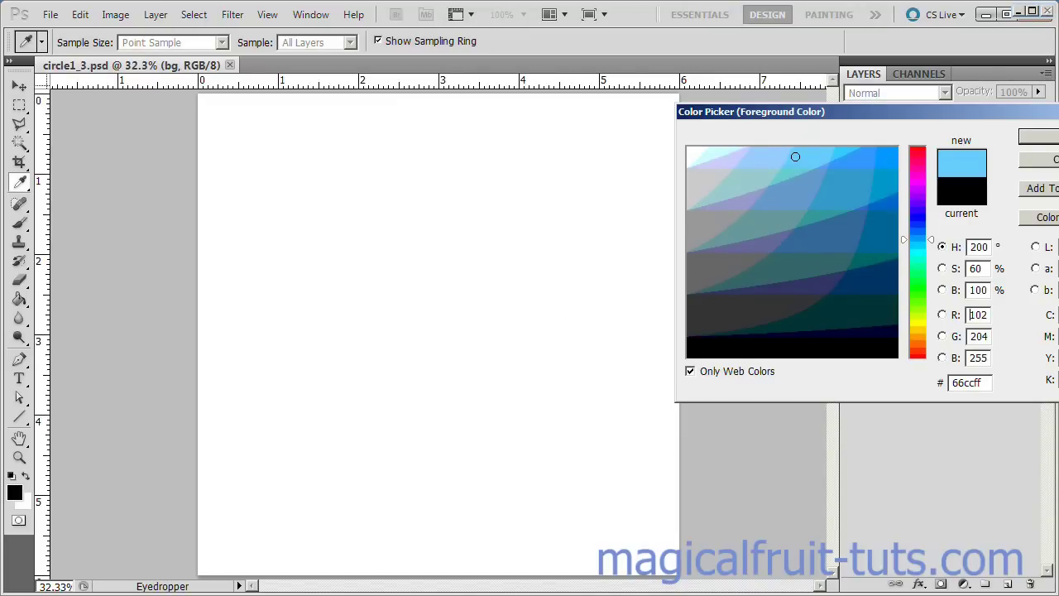
left_click(1039, 136)
key("h")
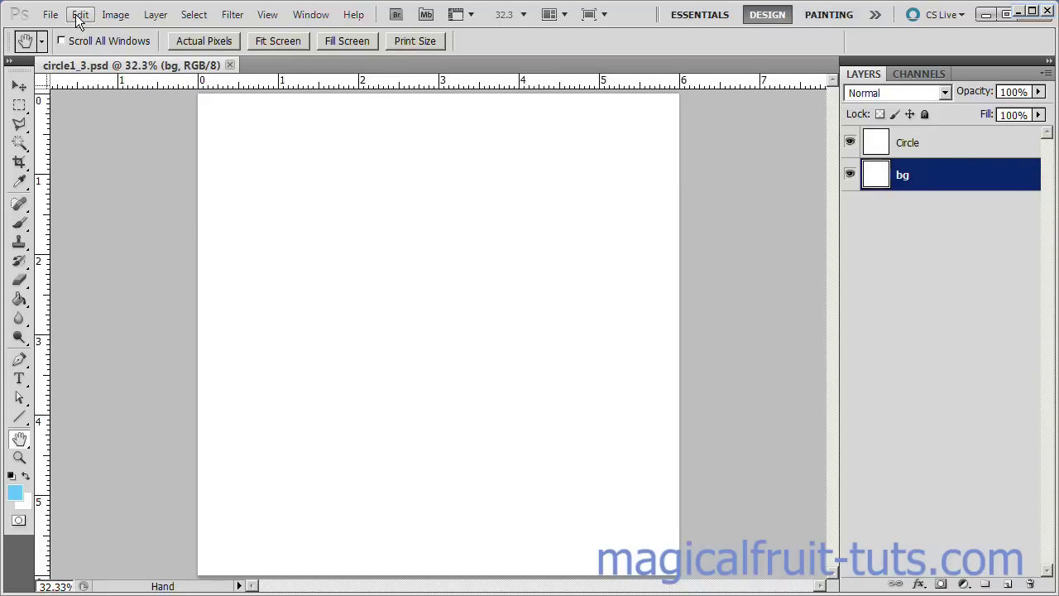
Step: Fill bg with the light blue, select Circle, and reset colours to black and white
left_click(78, 15)
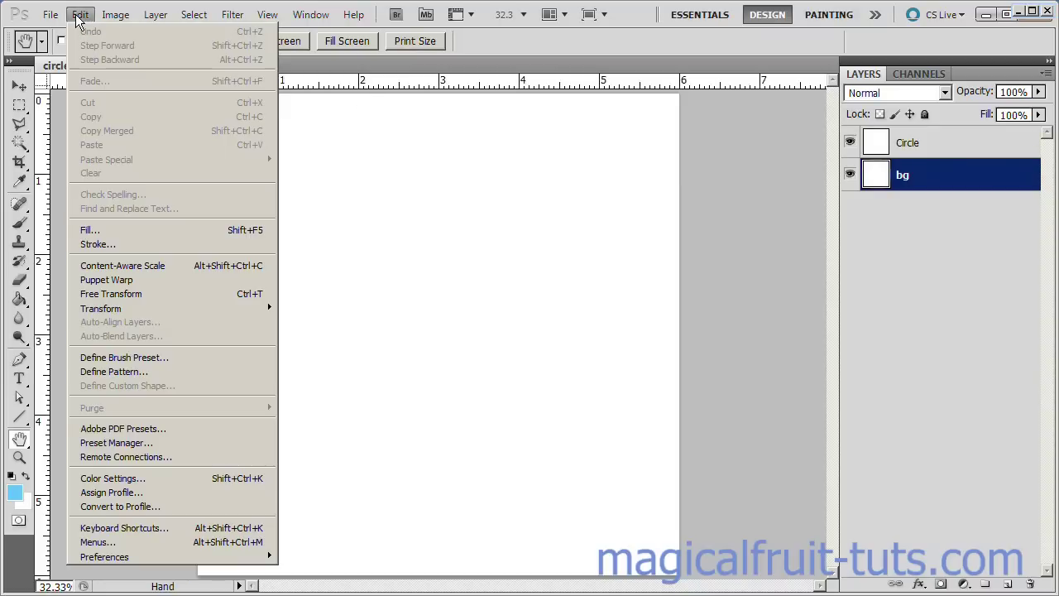
left_click(189, 230)
left_click(948, 221)
key("ctrl+minus")
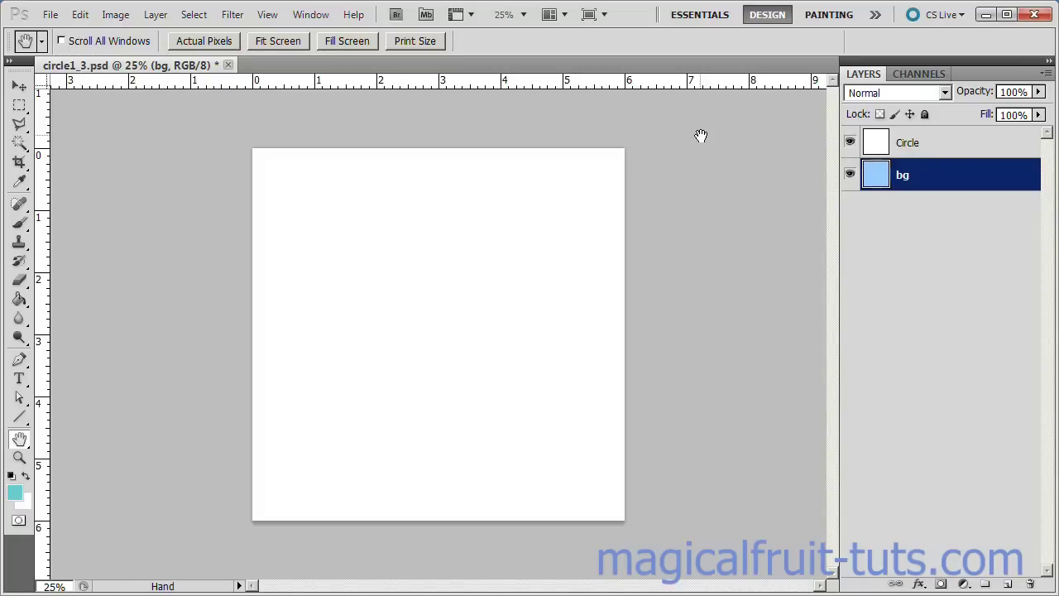
left_click(977, 146)
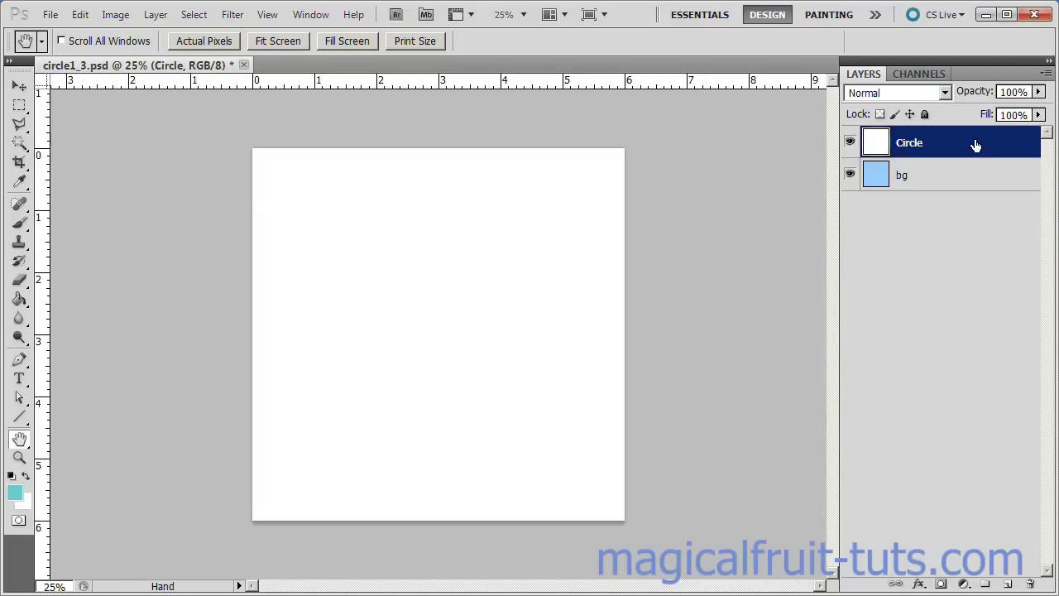
left_click(12, 477)
Step: Show the Paths panel from the Window menu and dock it beneath the Layers panel
left_click(312, 14)
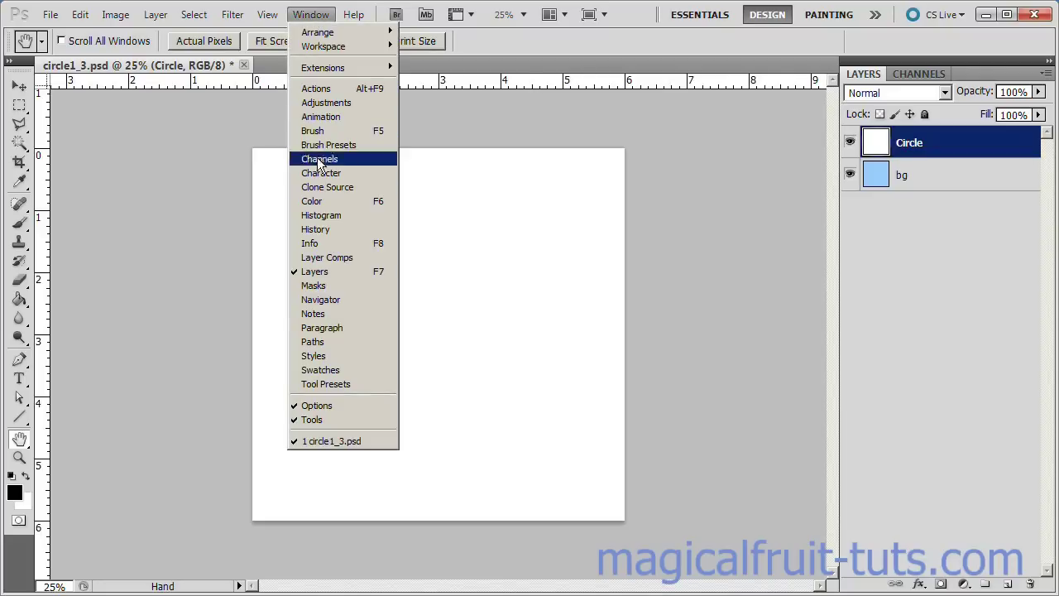
left_click(338, 341)
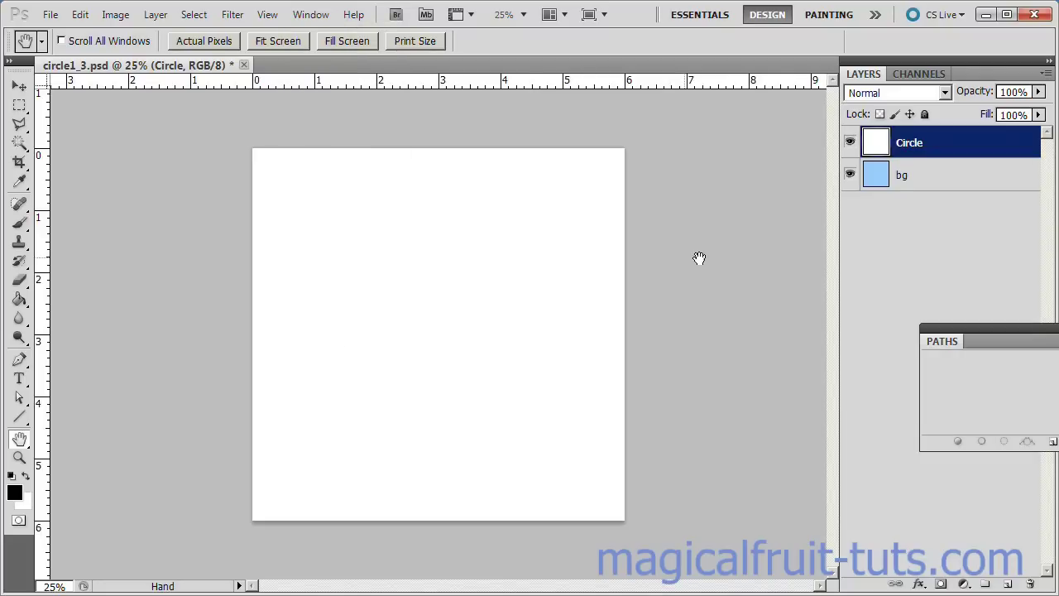
left_click(1006, 328)
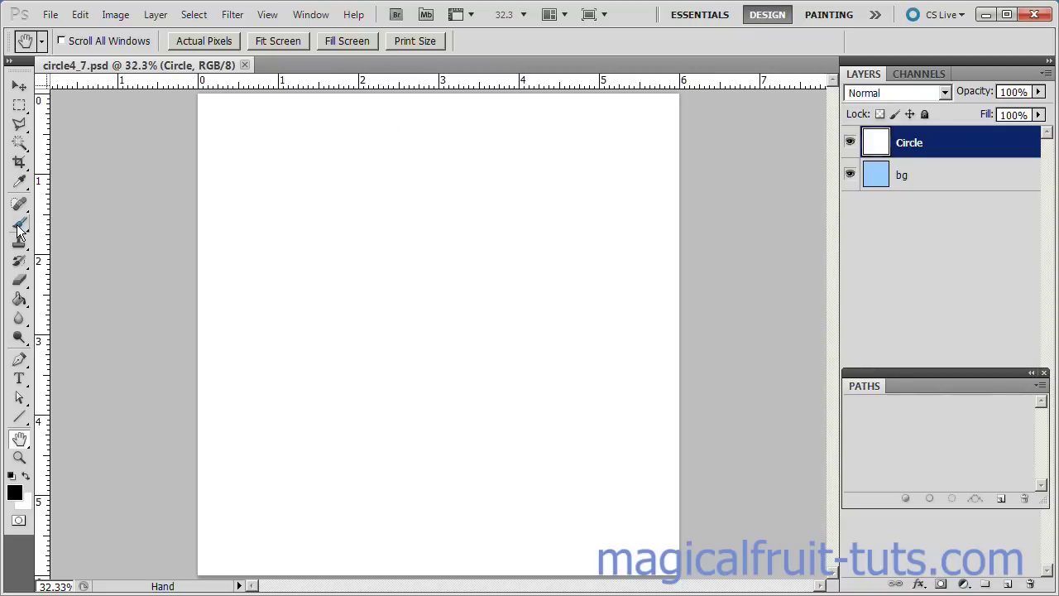
Step: Pick a 6 px Hard Round brush and draw a large circular path across the canvas
left_click(20, 225)
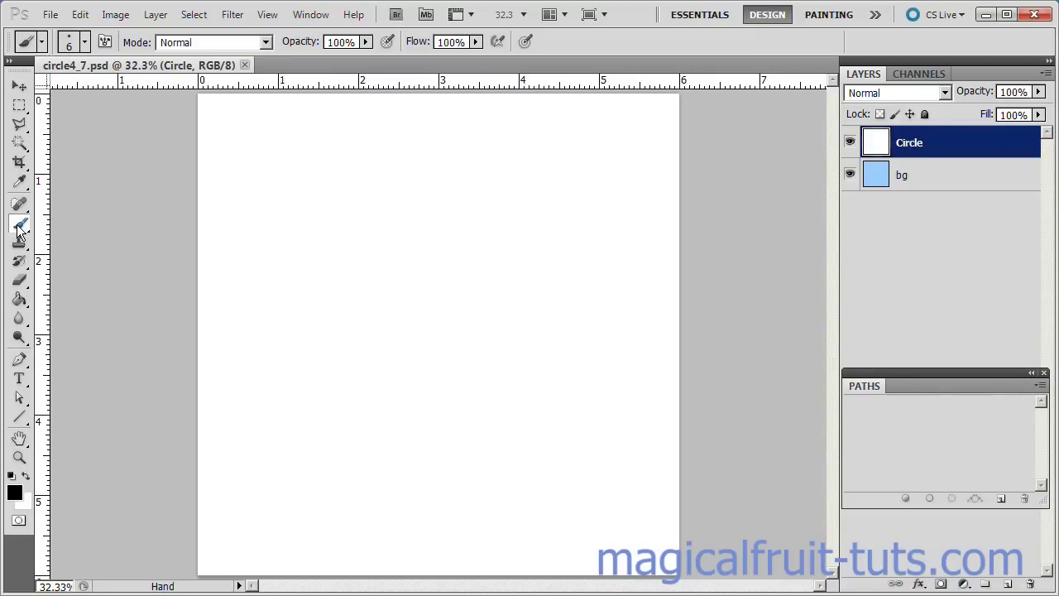
left_click(82, 45)
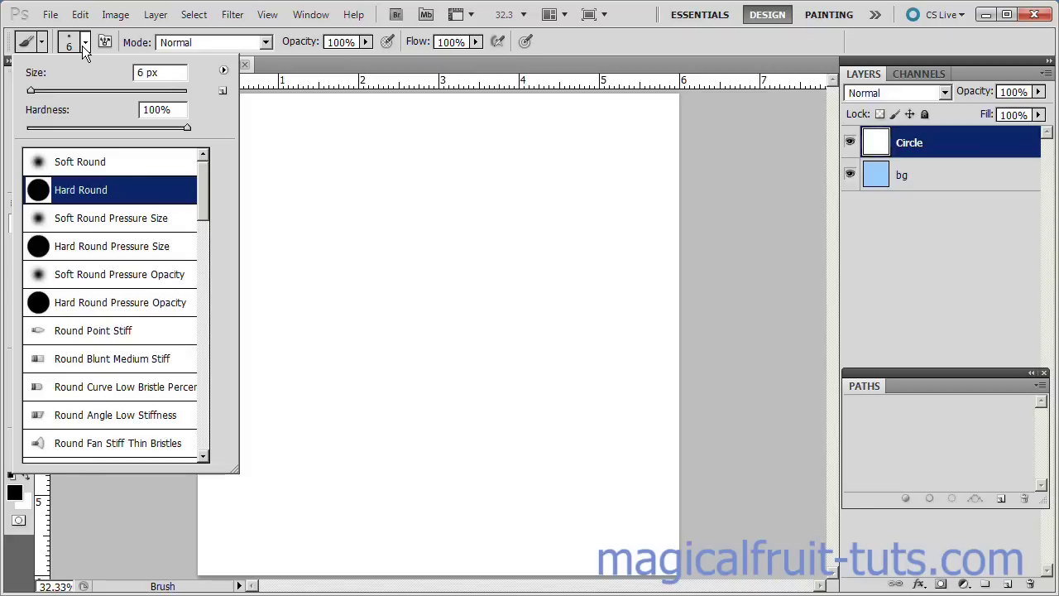
double_click(103, 190)
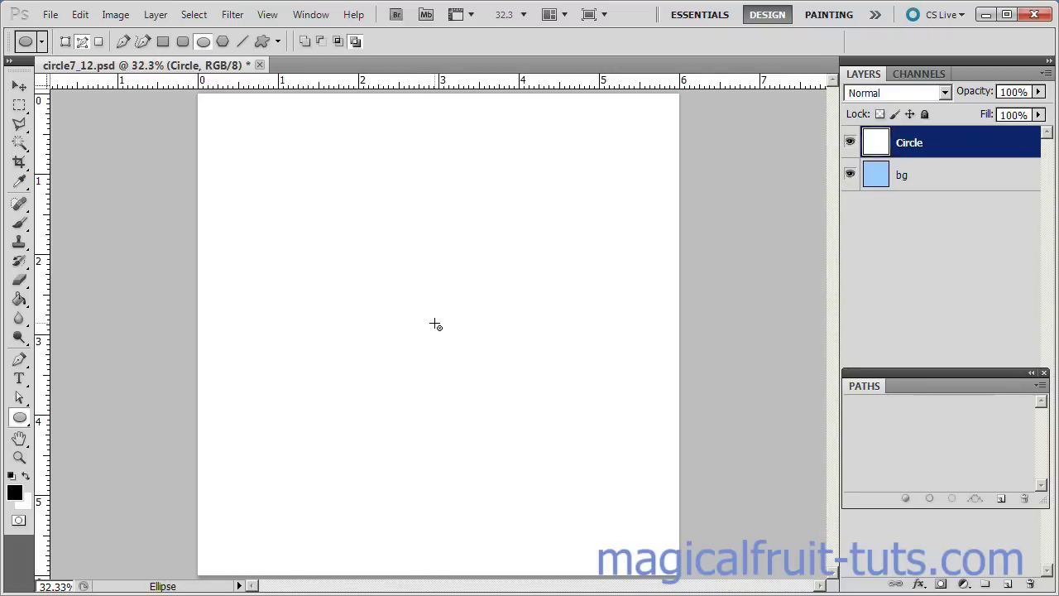
key("shift+alt")
left_click_drag(432, 329, 643, 569)
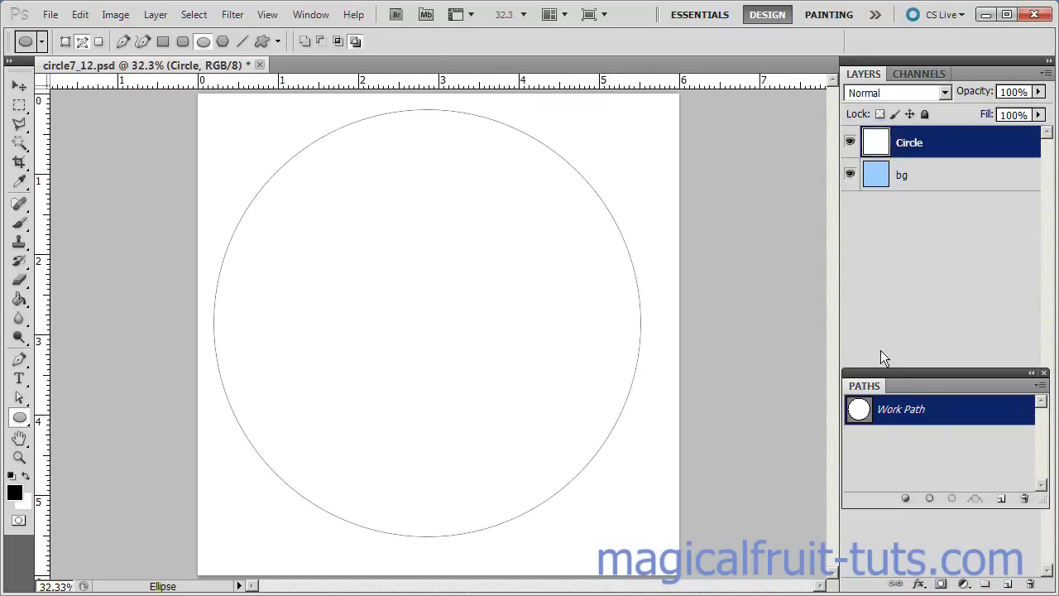
Step: Stroke the circular Work Path with the black brush, then delete the Work Path
right_click(922, 414)
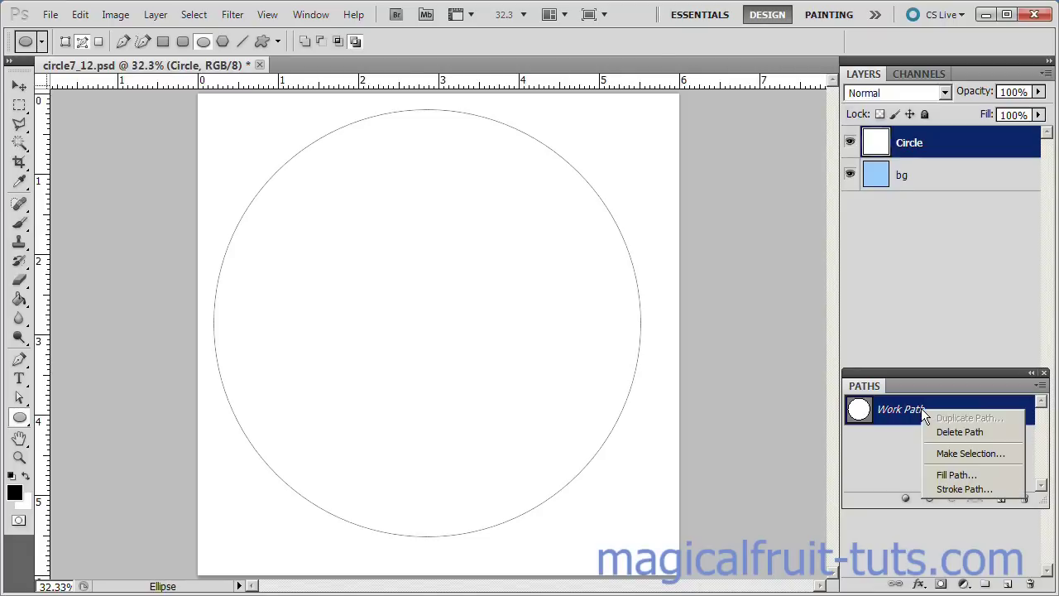
left_click(958, 490)
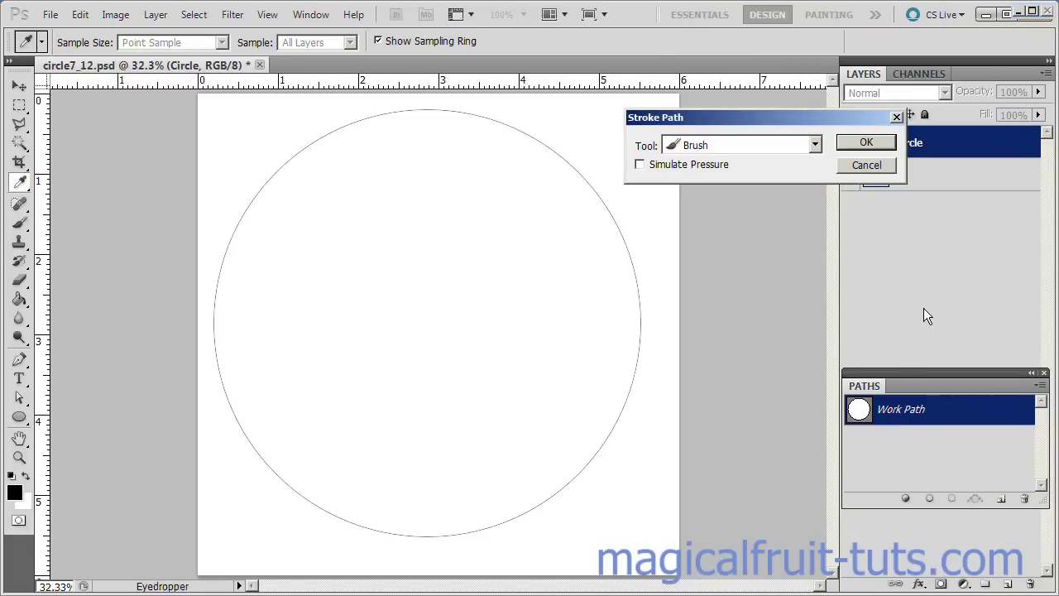
left_click(867, 144)
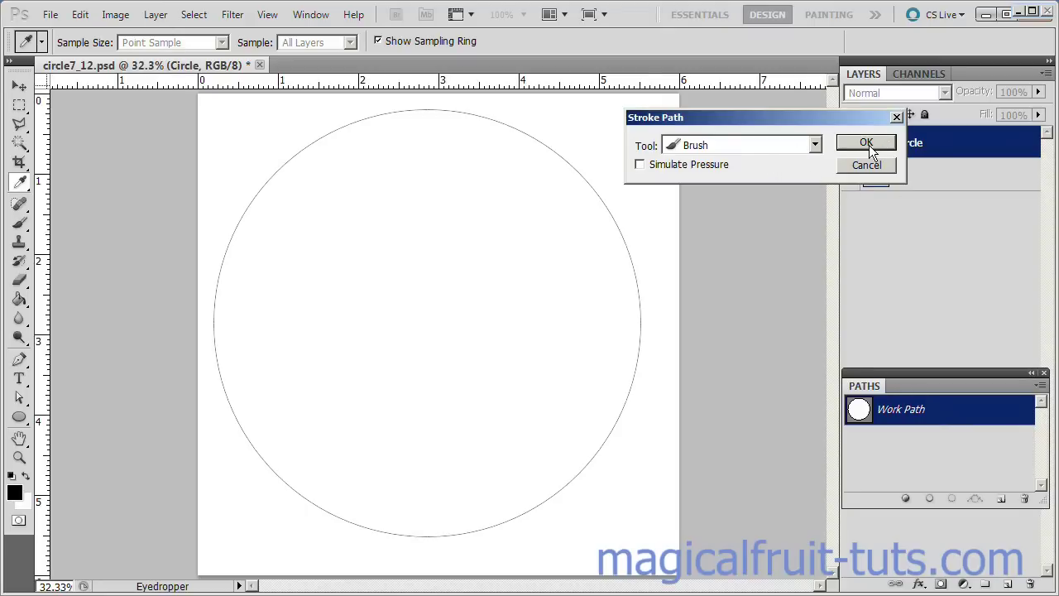
right_click(902, 413)
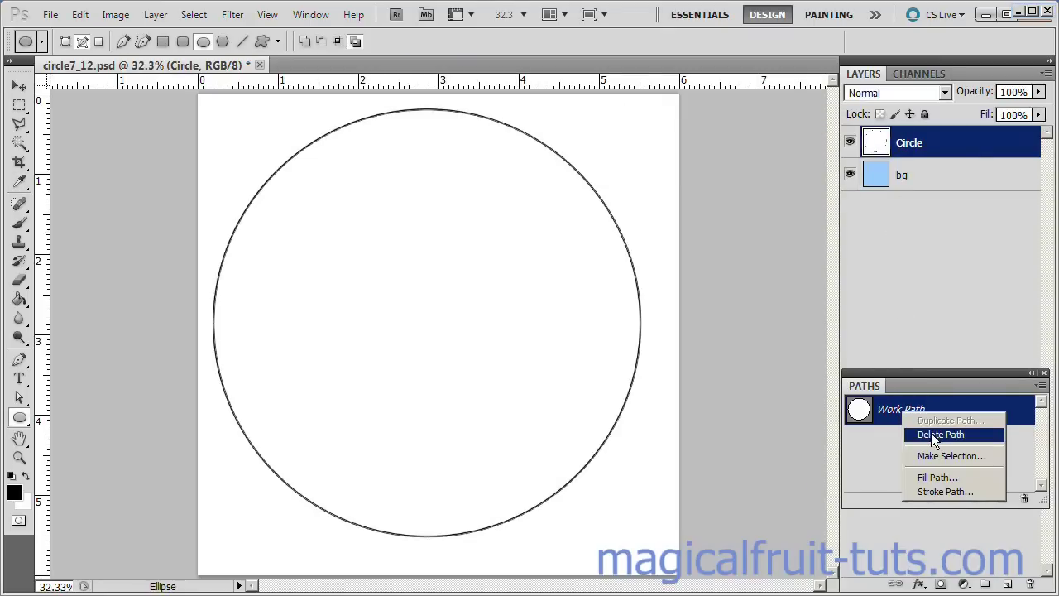
left_click(931, 435)
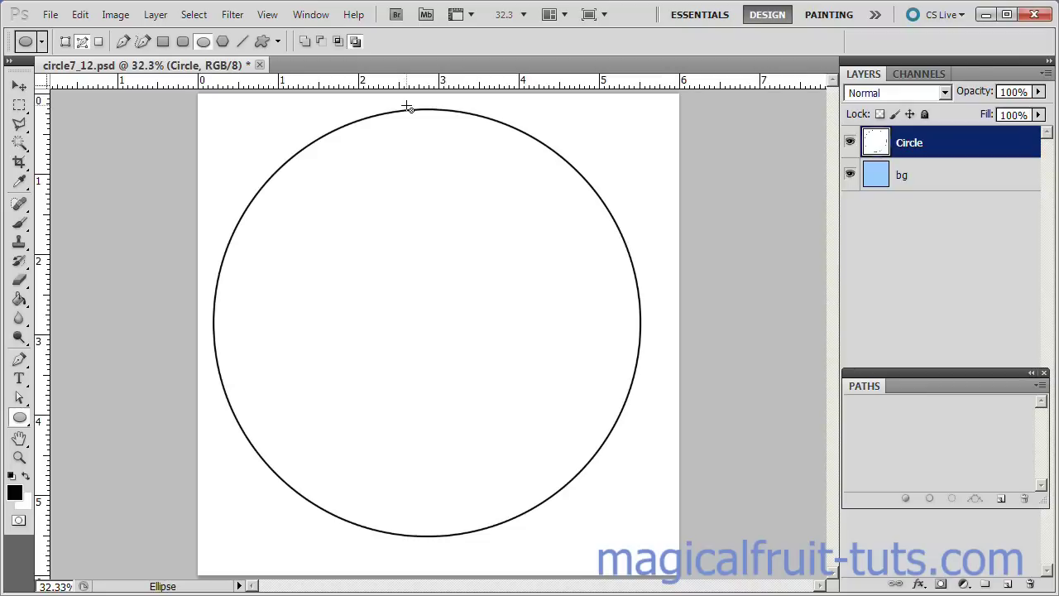
Step: Magic Wand-select the white outside the circle, delete it, and deselect
left_click(19, 145)
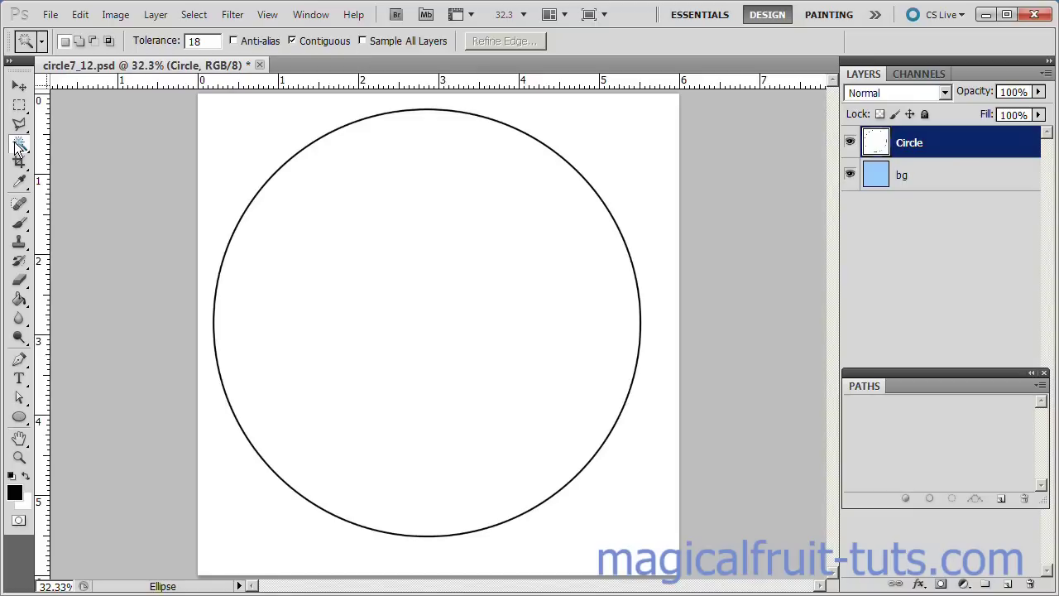
left_click(265, 133)
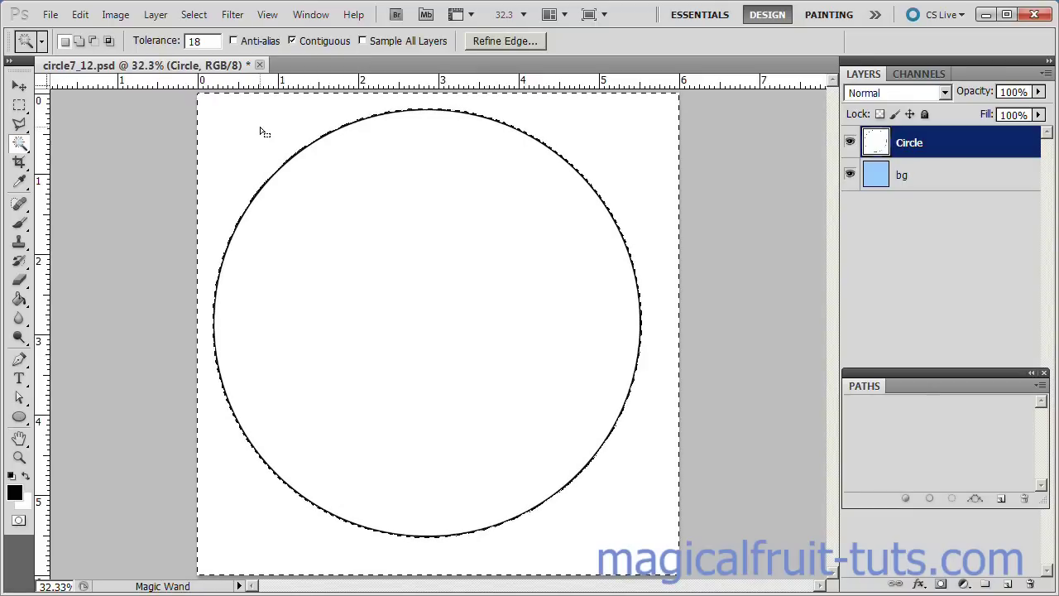
key("Delete")
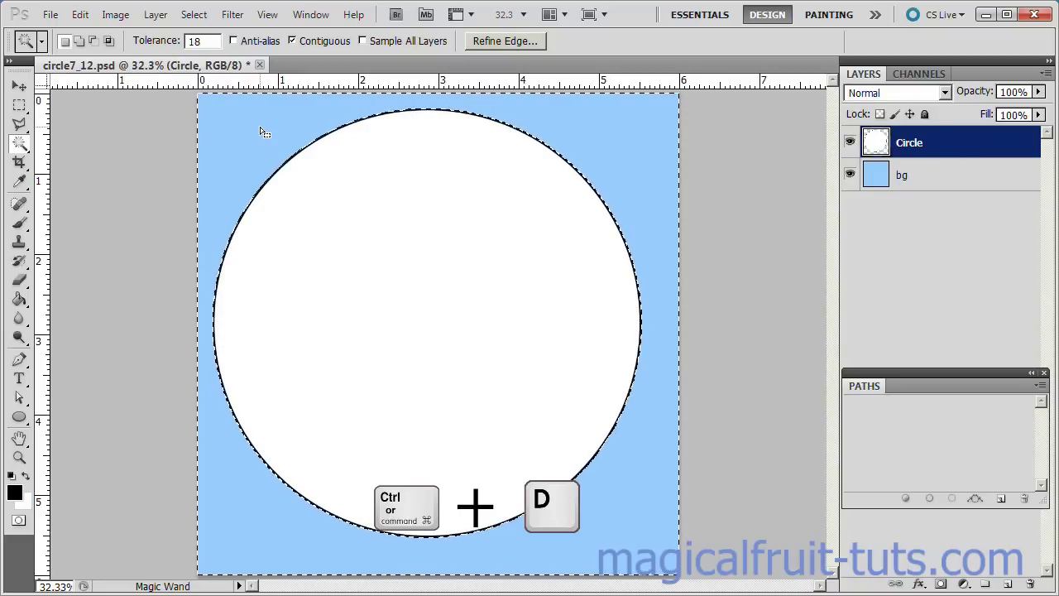
key("ctrl+d")
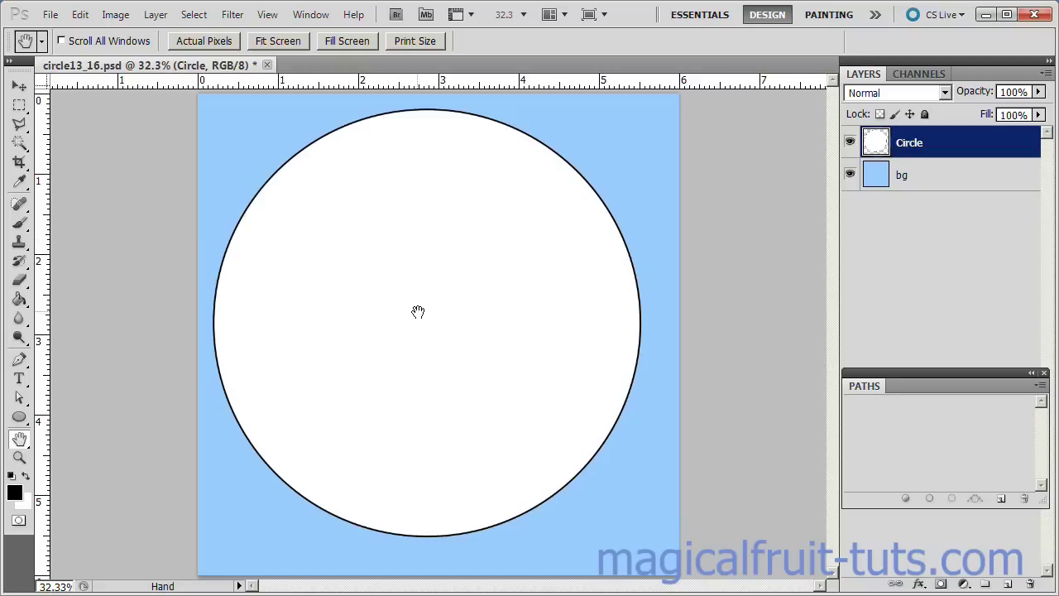
Step: Drag a vertical and a horizontal guide from the rulers to cross at the circle's centre
left_click_drag(46, 285, 430, 283)
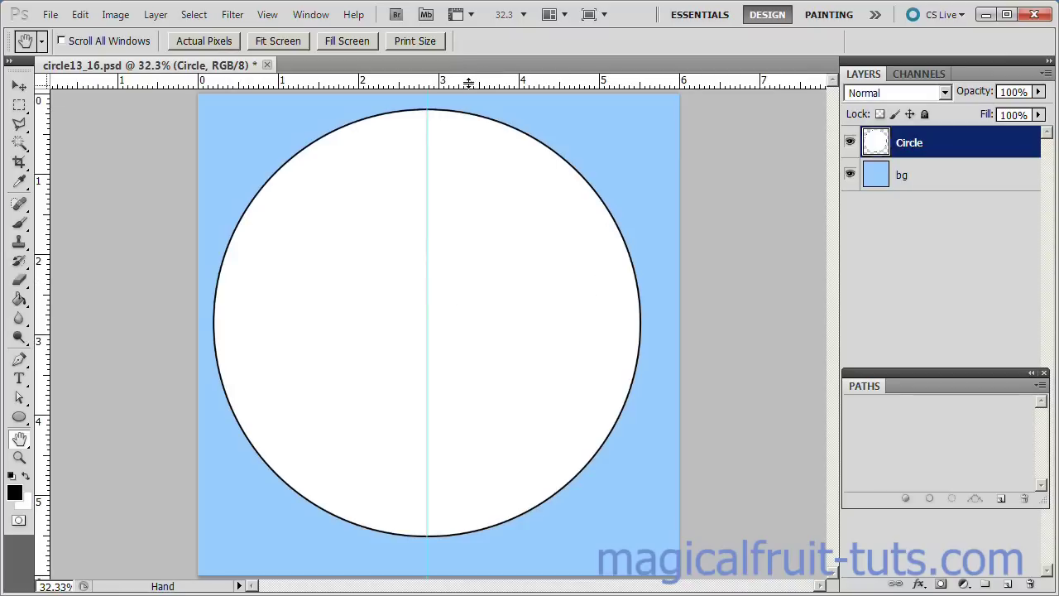
left_click_drag(470, 83, 501, 325)
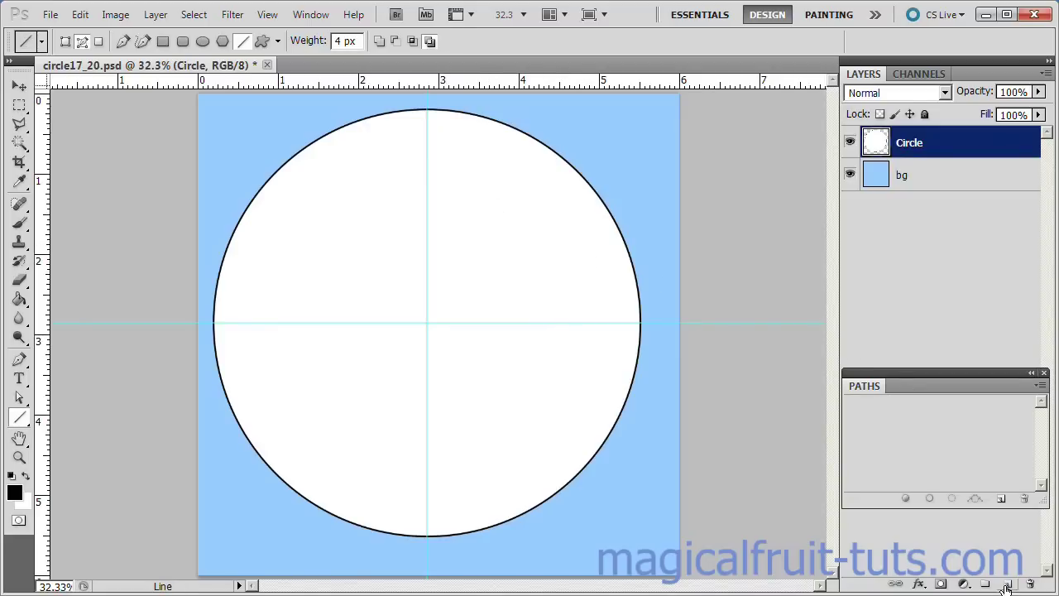
Step: Add a new empty layer named 'radius' above the Circle layer
left_click(1007, 584)
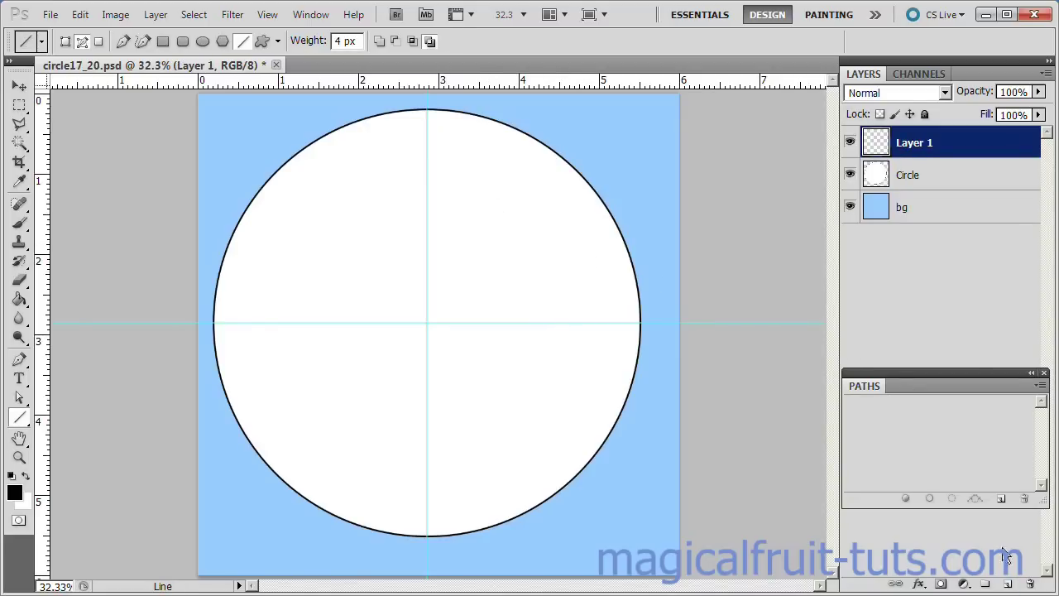
double_click(910, 142)
type("ra")
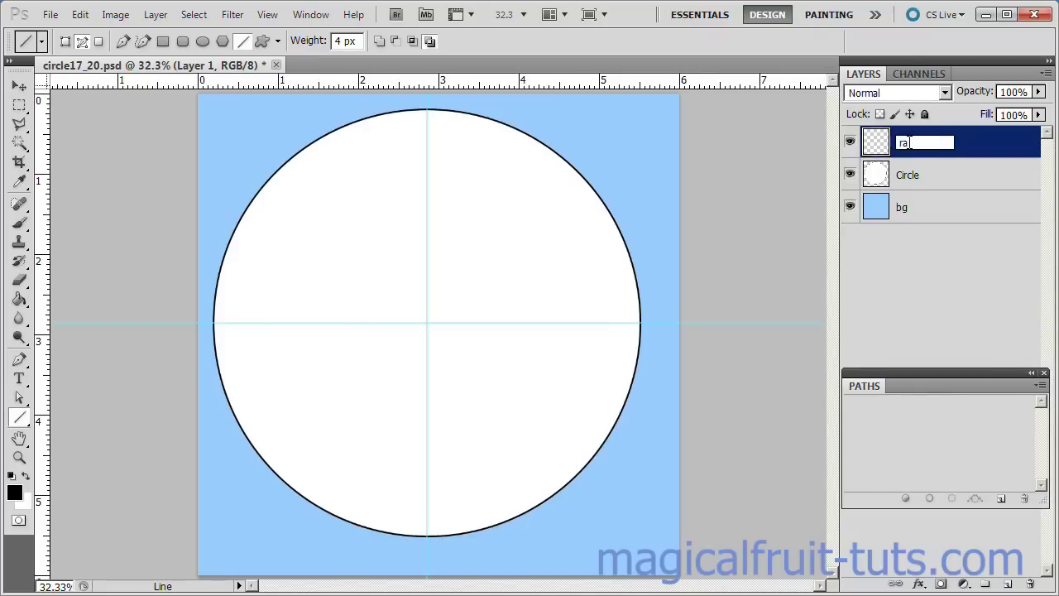
type("dius")
key("Return")
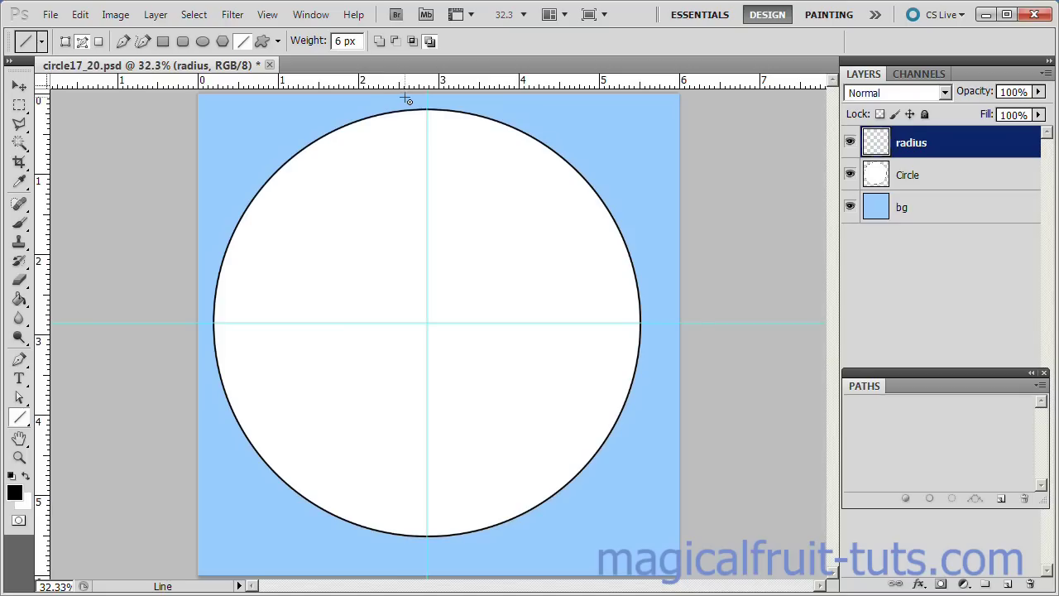
scroll(407, 99, "up", 1)
Step: Zoom in and draw a line path down the vertical guide from the circle's top to its centre
scroll(406, 100, "up", 5)
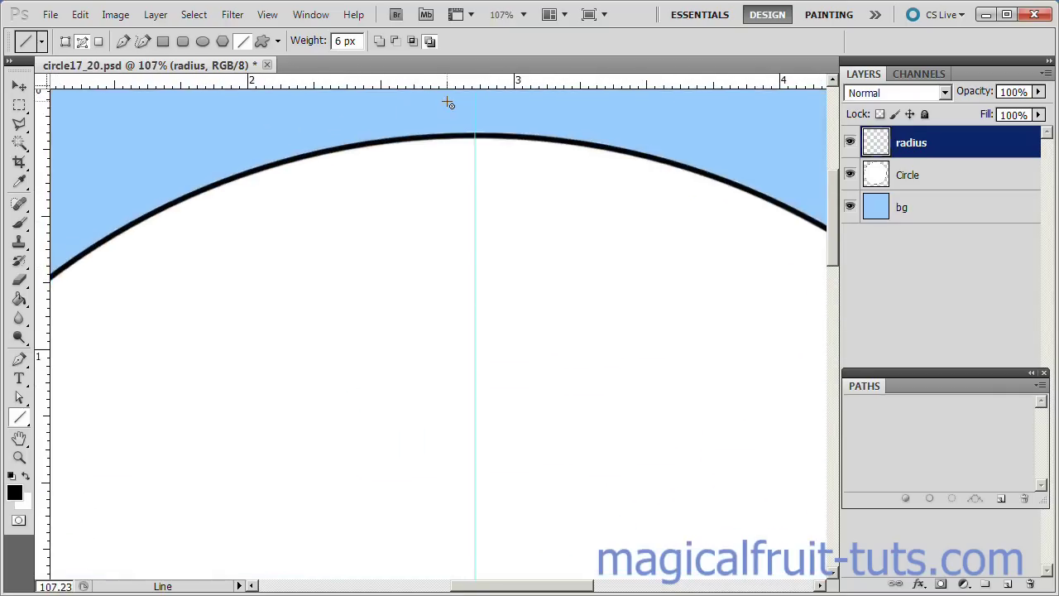
scroll(448, 102, "up", 3)
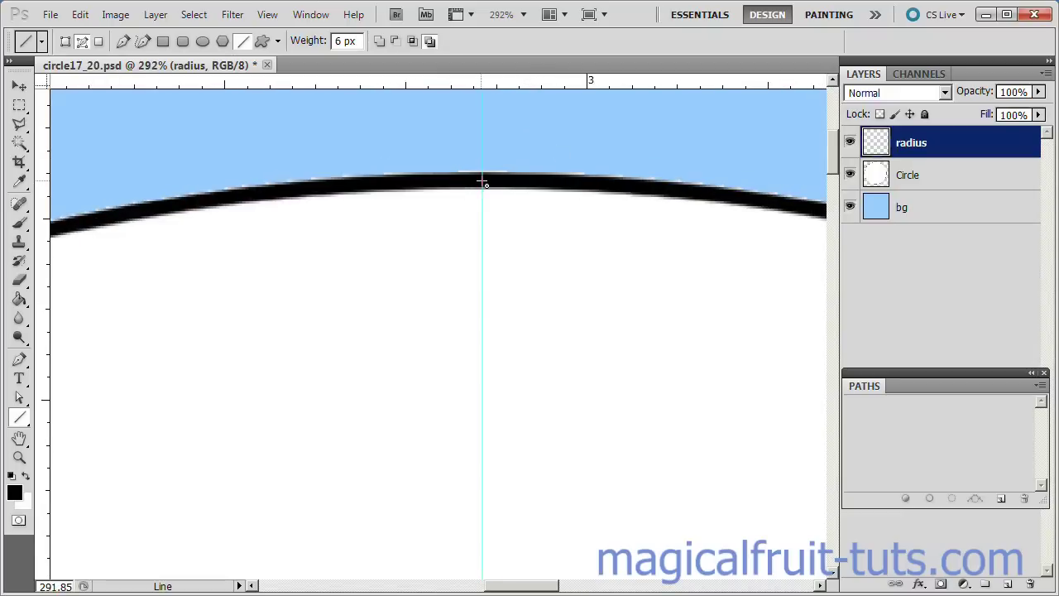
scroll(483, 181, "up", 2)
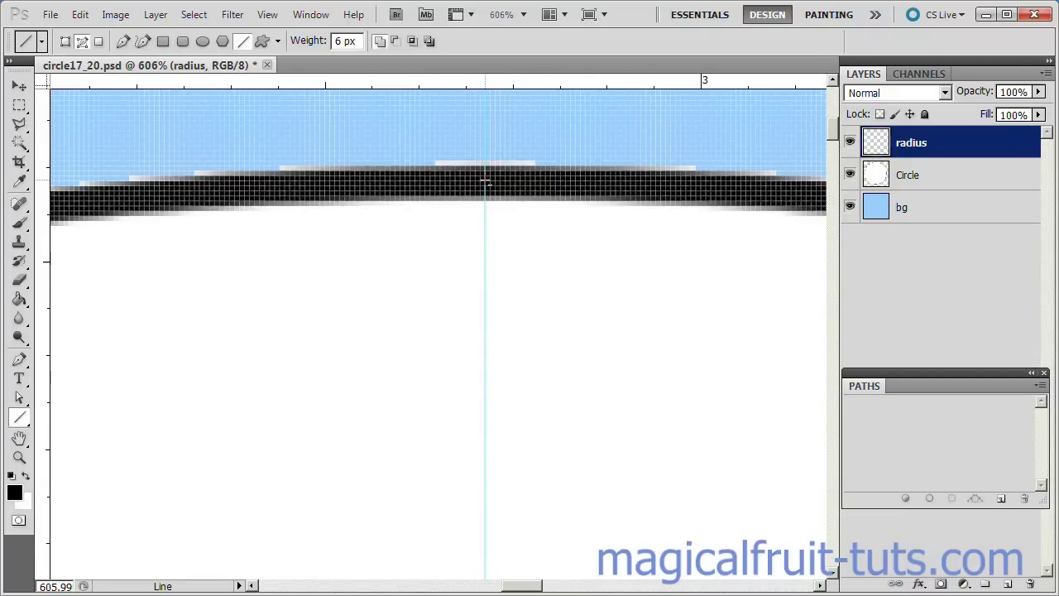
left_click_drag(486, 182, 490, 426)
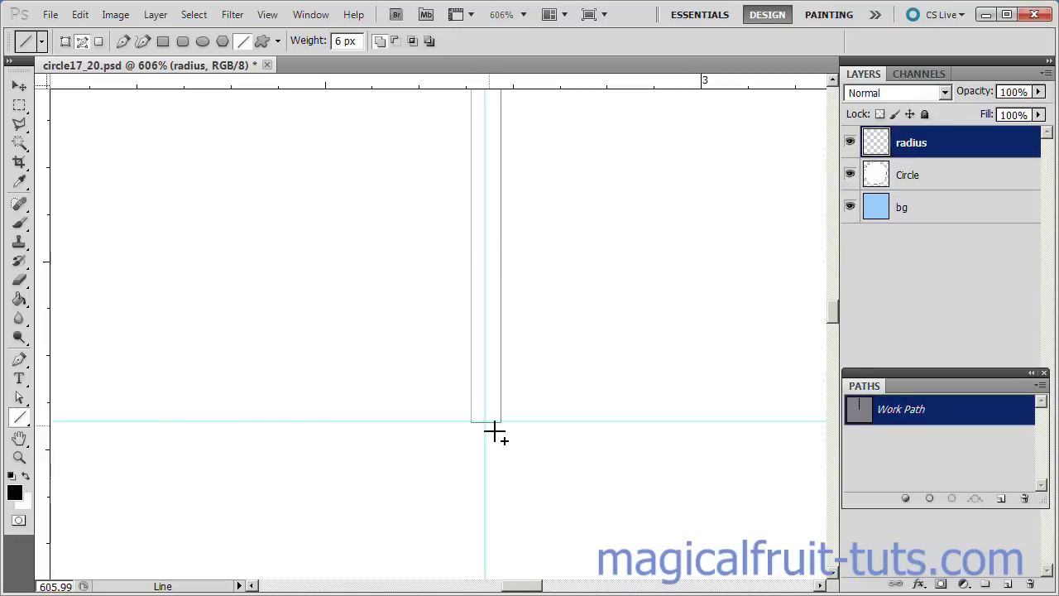
Step: Turn the radius line Work Path into a selection
right_click(908, 409)
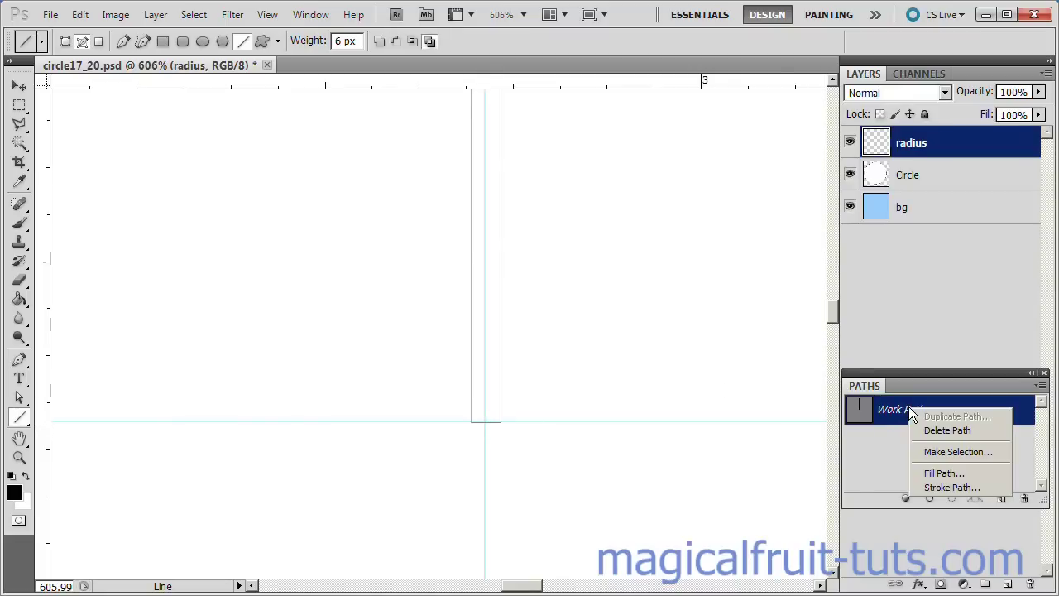
left_click(940, 455)
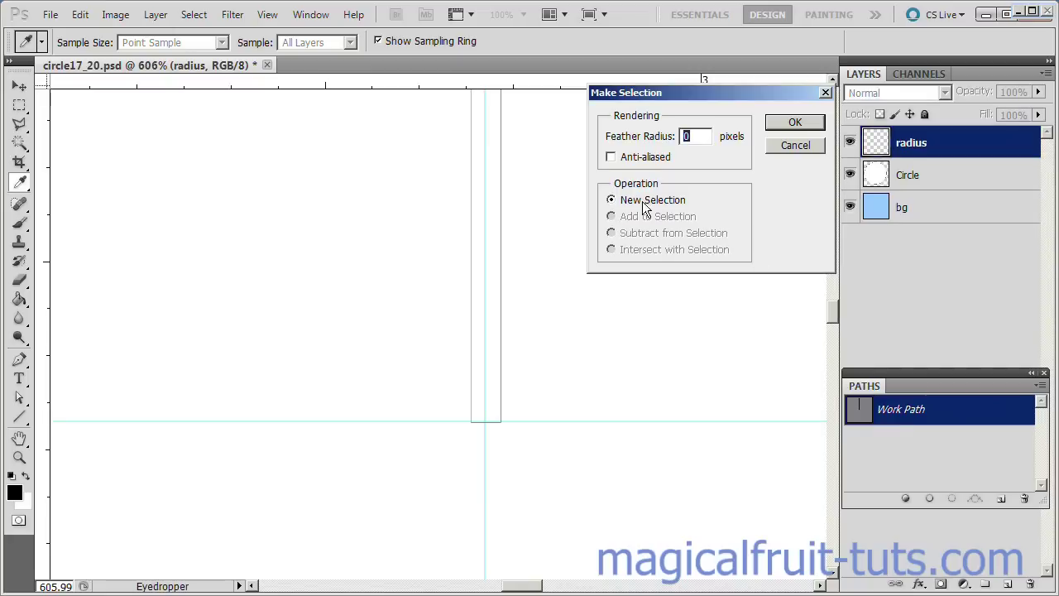
left_click(795, 122)
key("u")
Step: Fill the line path with the black foreground colour and deselect
left_click(942, 409)
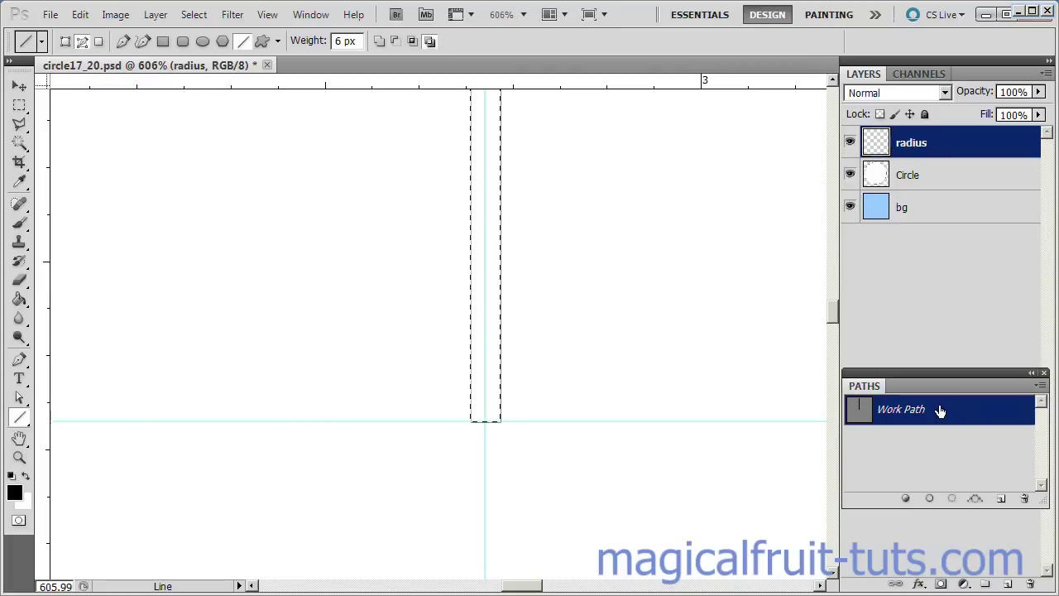
right_click(943, 411)
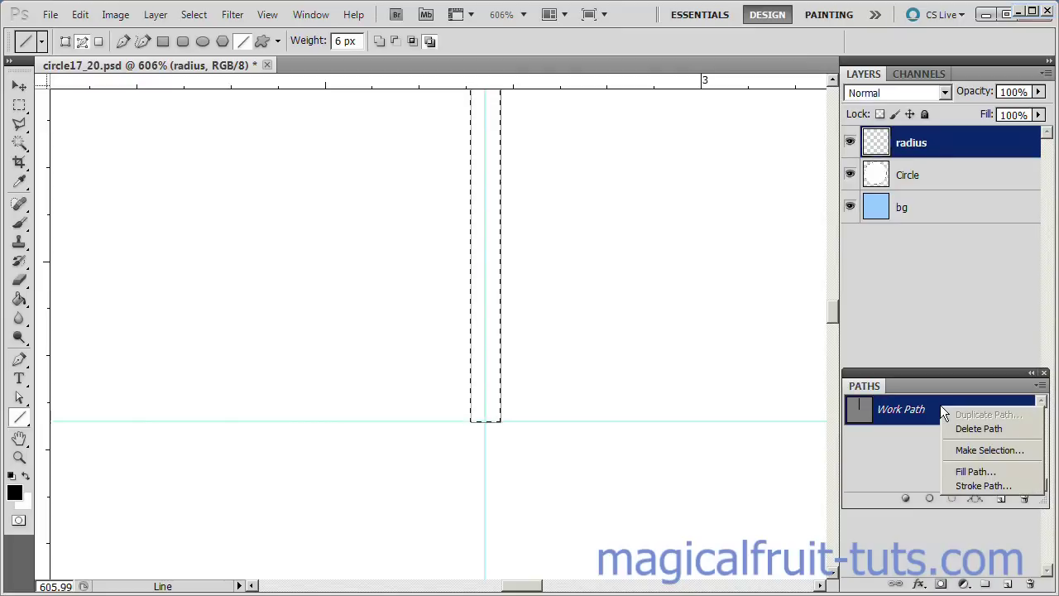
left_click(972, 471)
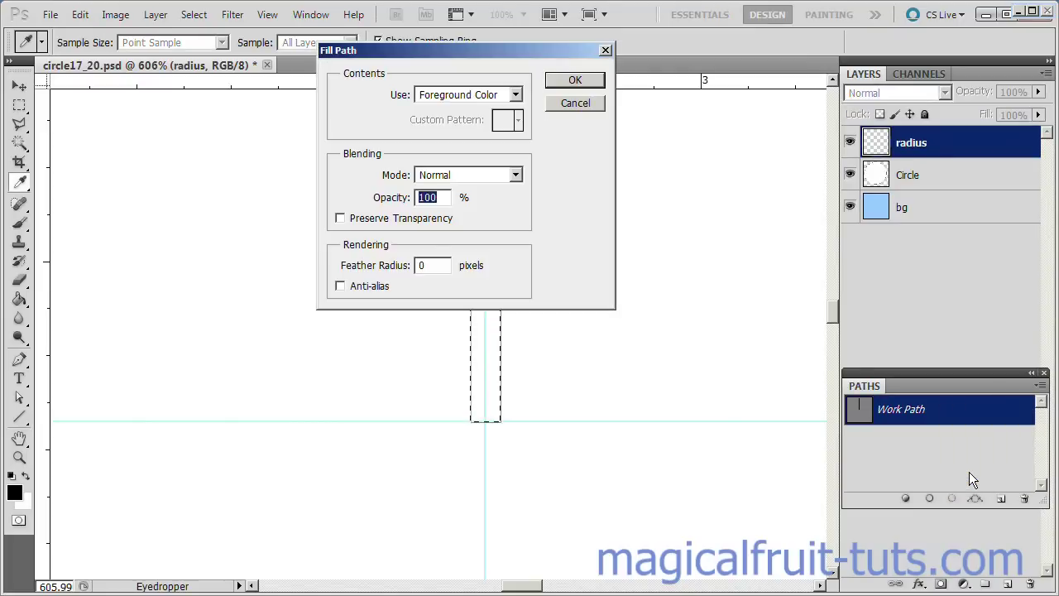
left_click(576, 80)
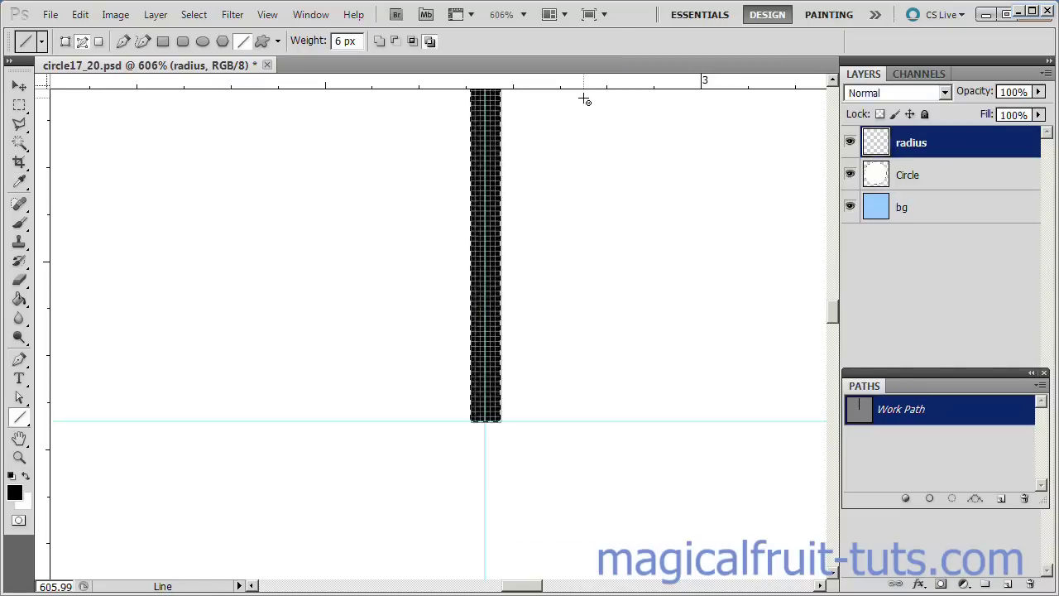
key("ctrl+d")
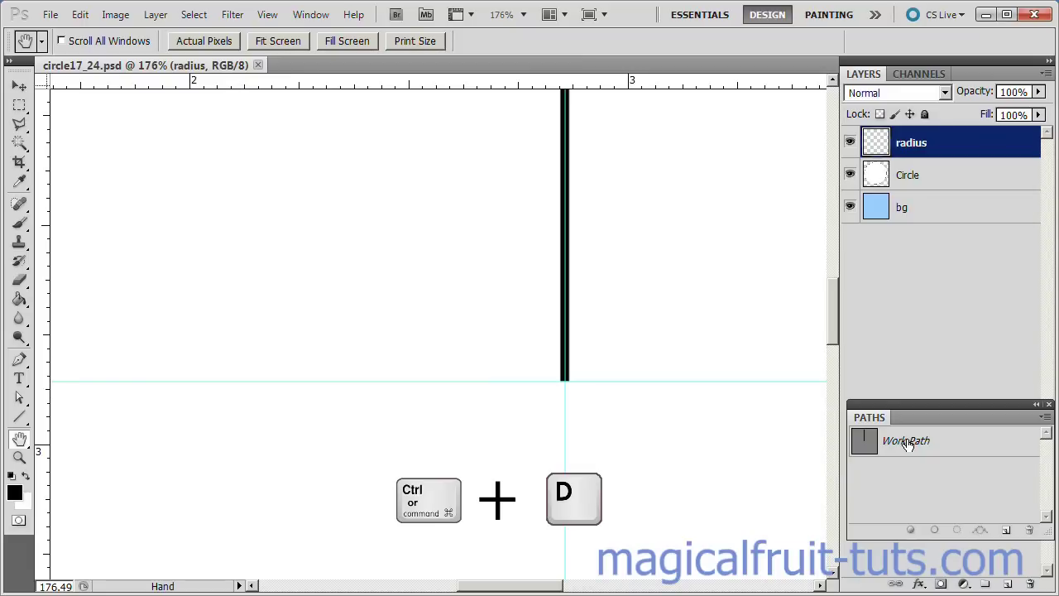
Step: Delete the Work Path from the Paths panel and fit the whole image on screen
left_click(907, 443)
right_click(908, 445)
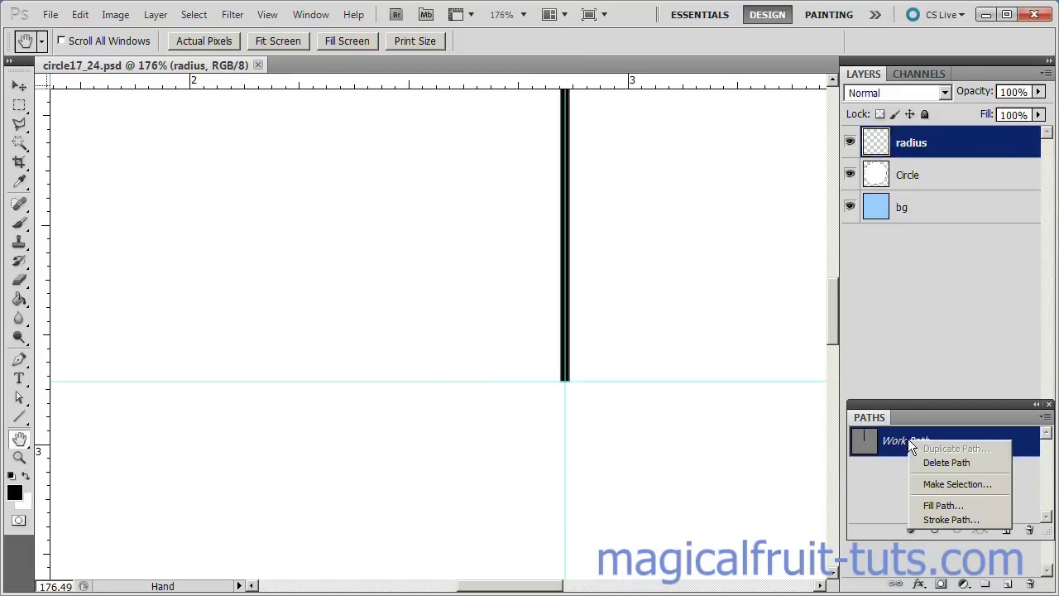
left_click(928, 464)
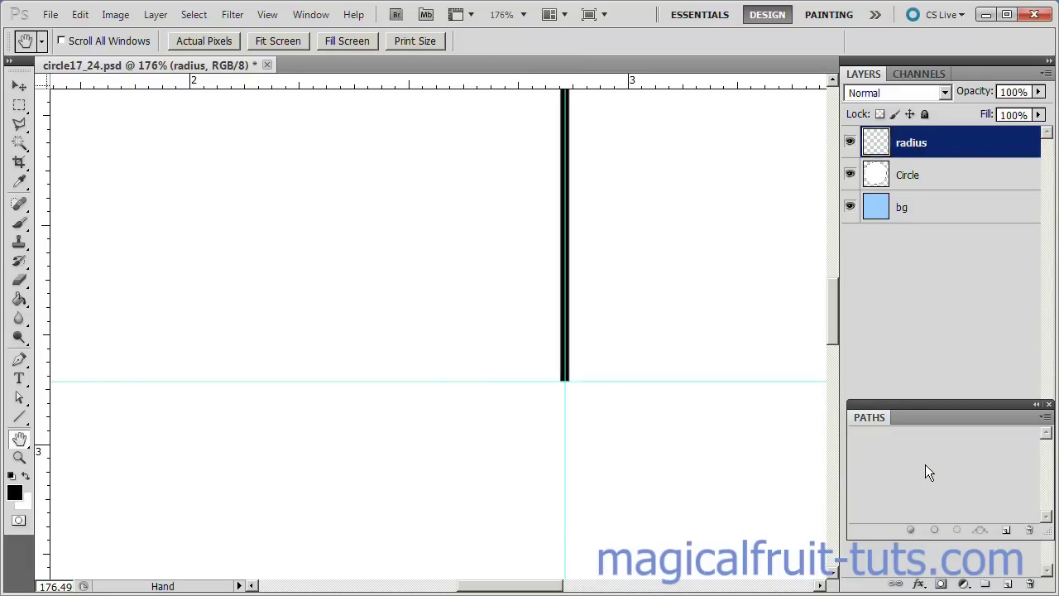
double_click(18, 445)
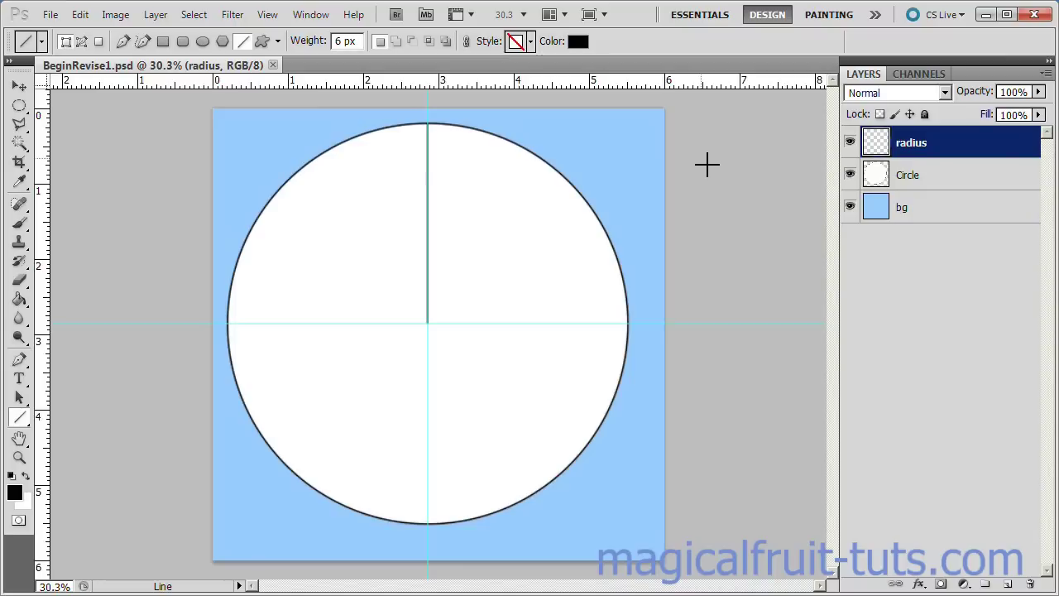
Step: Rotate the radius line 72° around its bottom end at the circle's centre and apply it
key("ctrl+t")
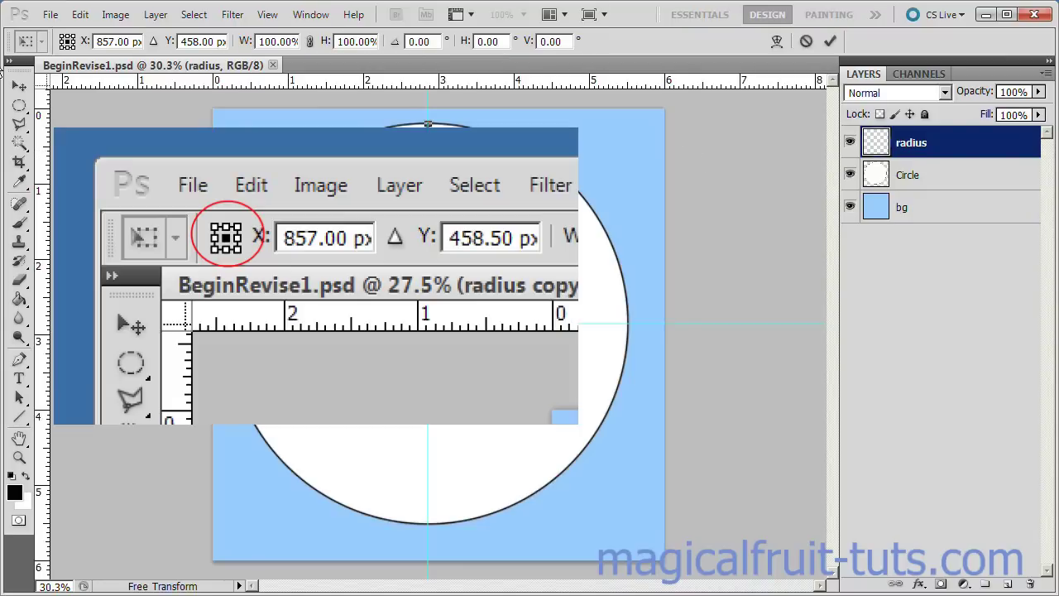
left_click(67, 46)
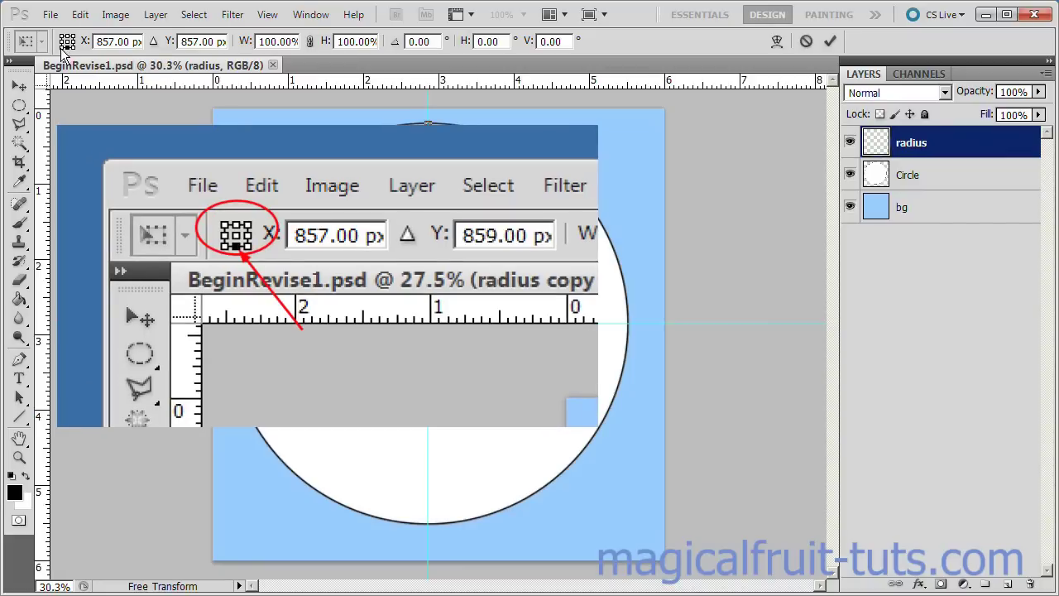
left_click(423, 42)
type("72")
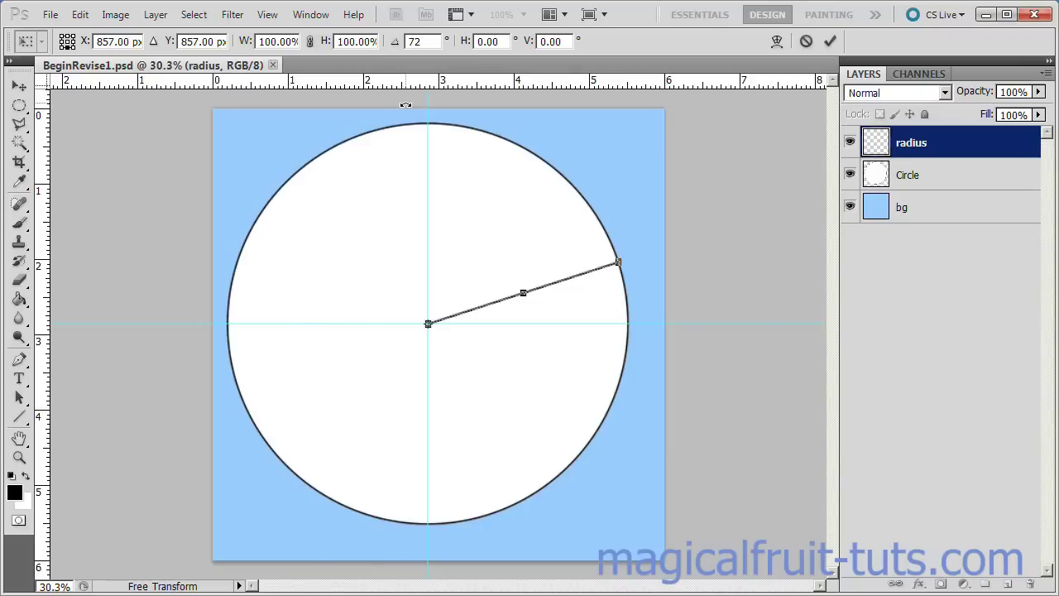
key("u")
key("Return")
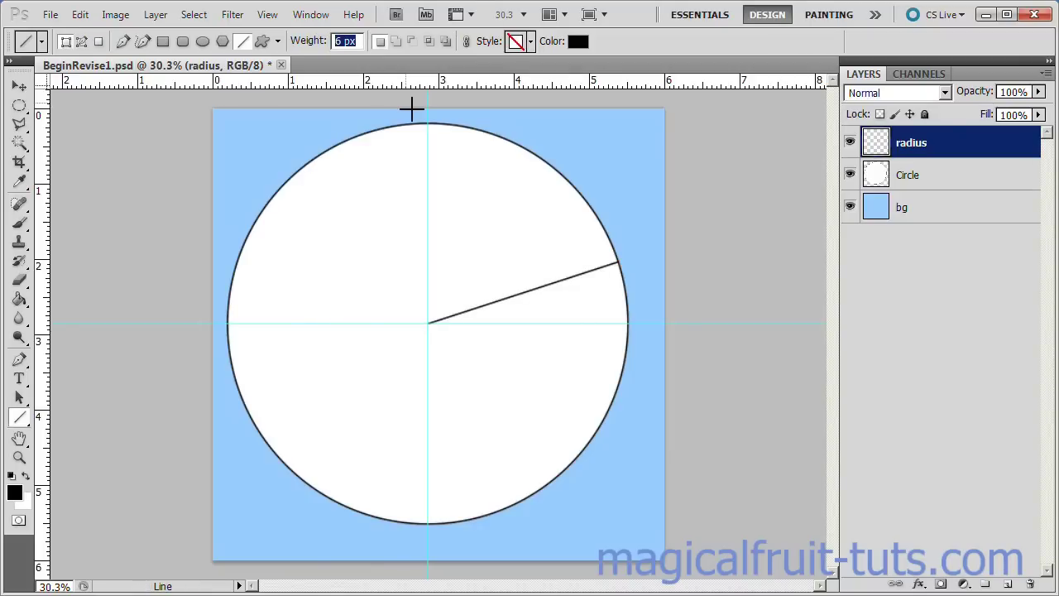
Step: Repeat the 72° rotation on duplicates to create radius copy through radius copy 4
key("Return")
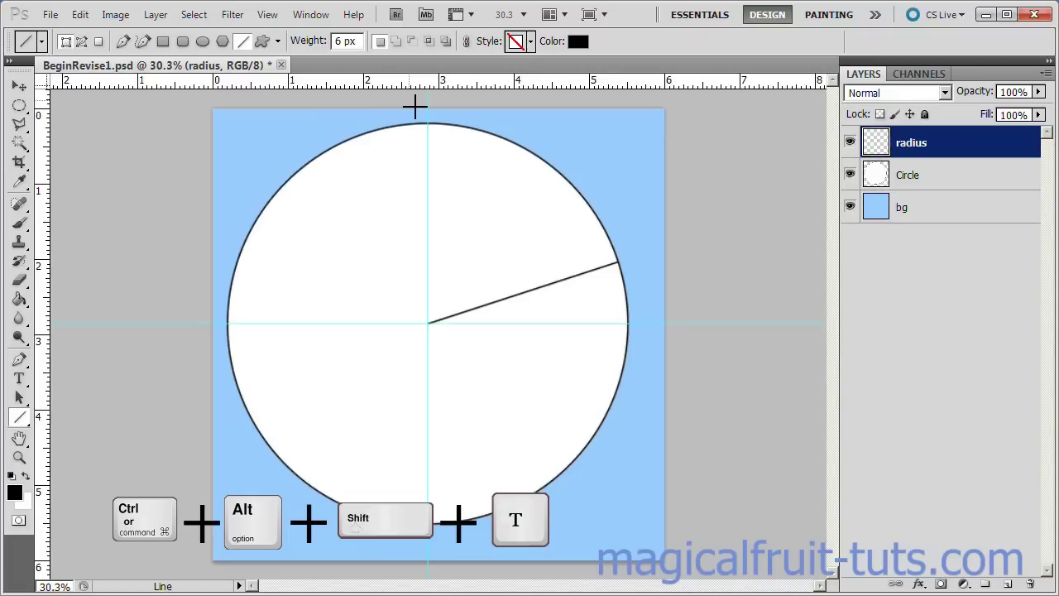
key("ctrl+alt+shift+t")
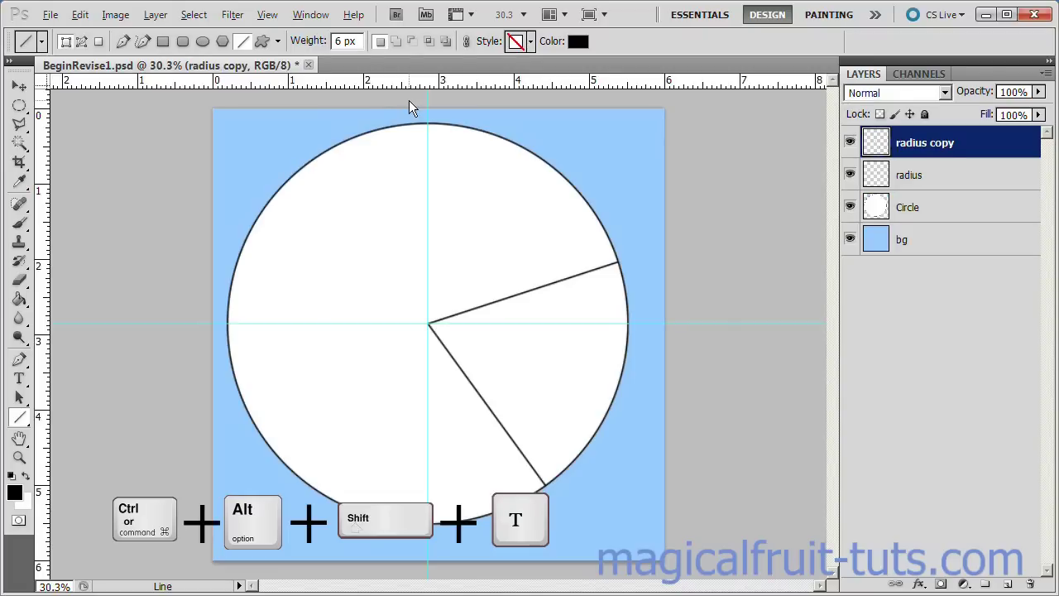
key("ctrl+alt+shift+t")
key("ctrl+alt+shift+t")
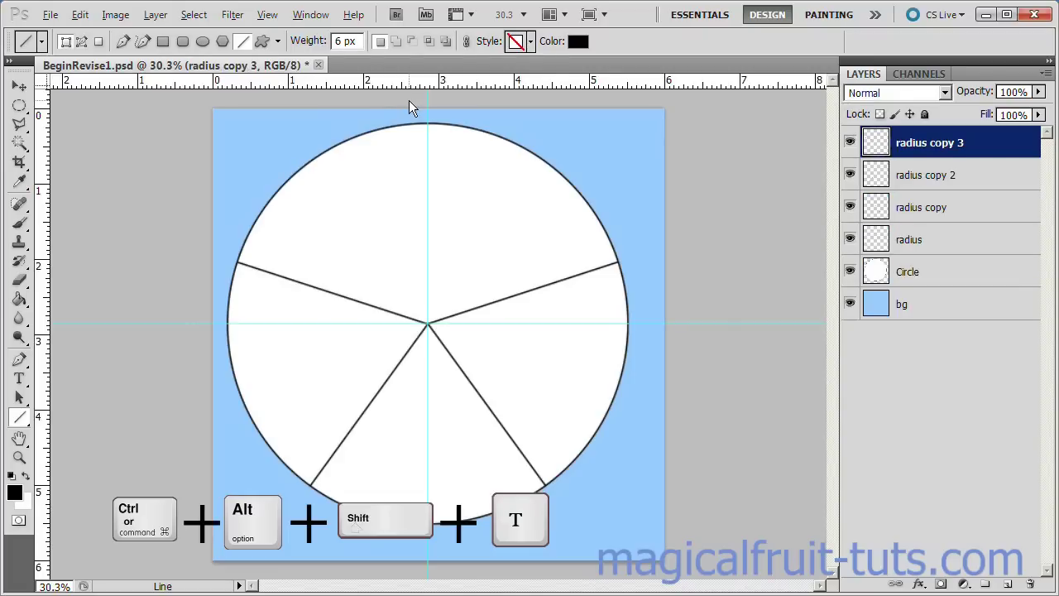
key("ctrl+alt+shift+t")
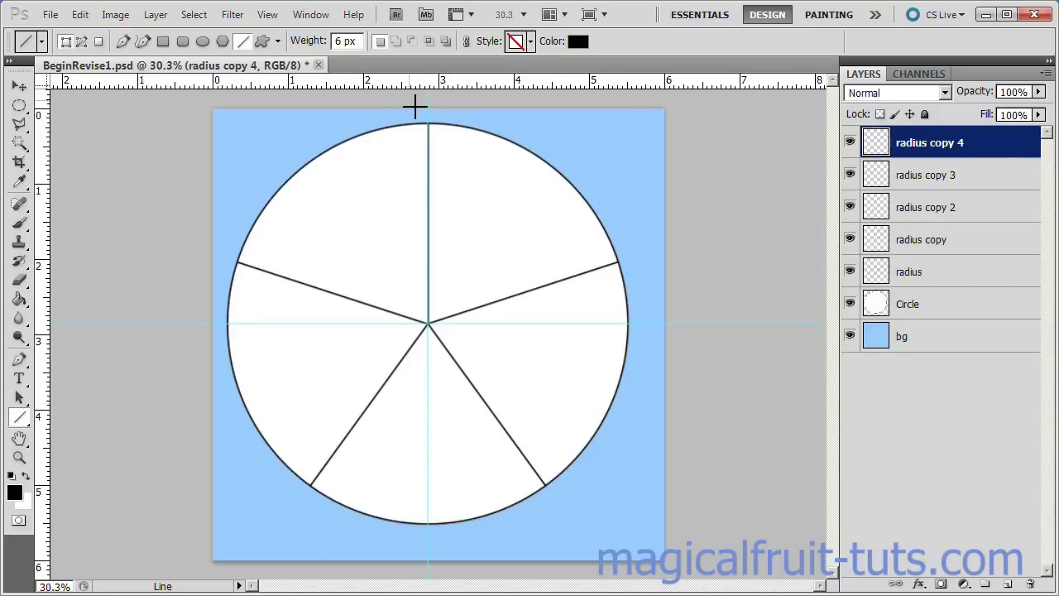
Step: Save the document and fit the whole image in the window
key("ctrl+s")
key("h")
key("ctrl+0")
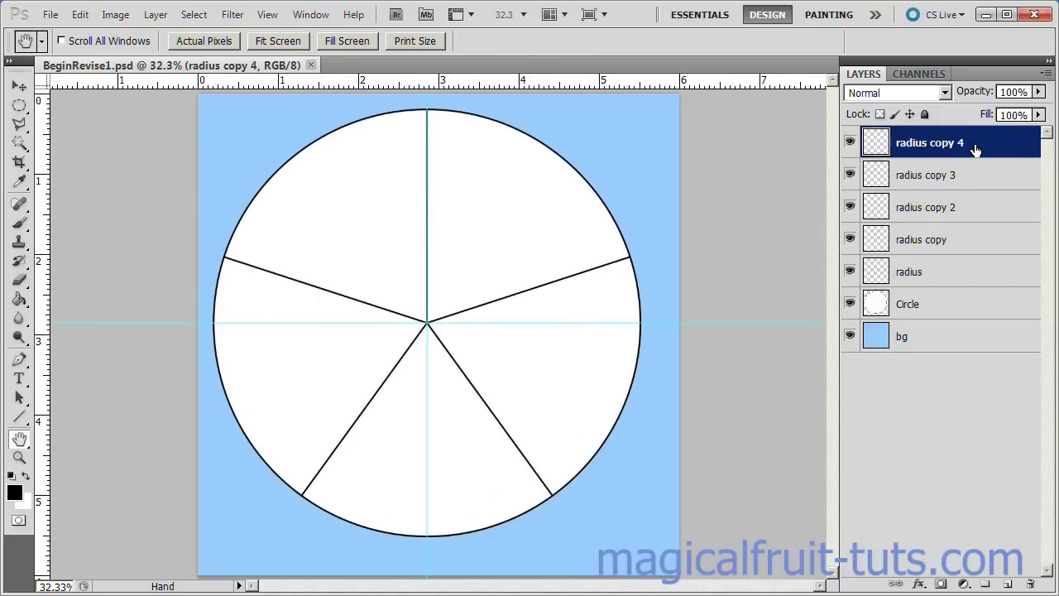
Step: Merge Circle with radius through radius copy 4 into a single circle layer
left_click(940, 307, "shift")
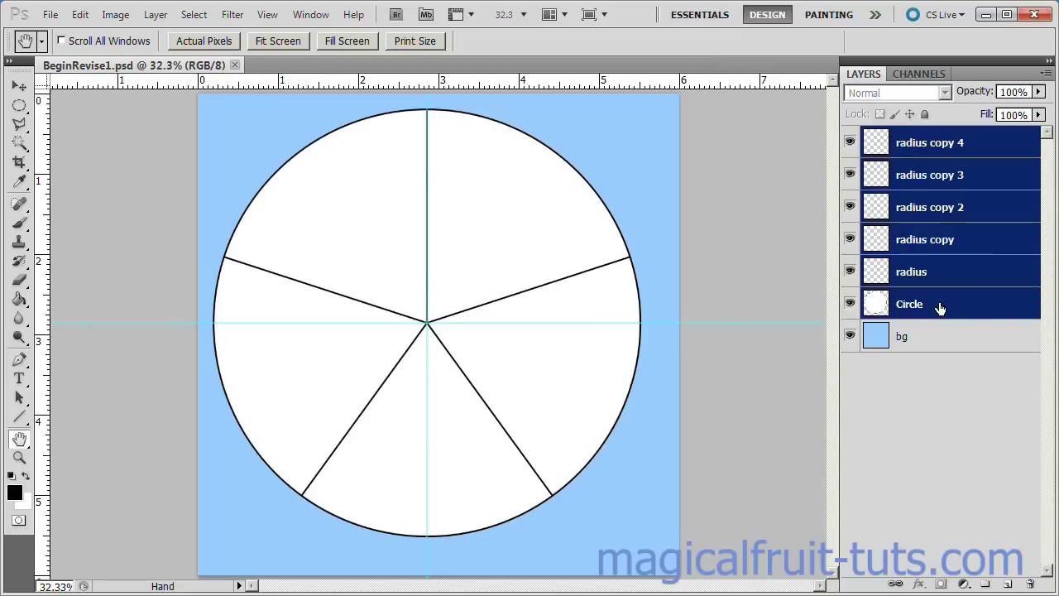
right_click(953, 267)
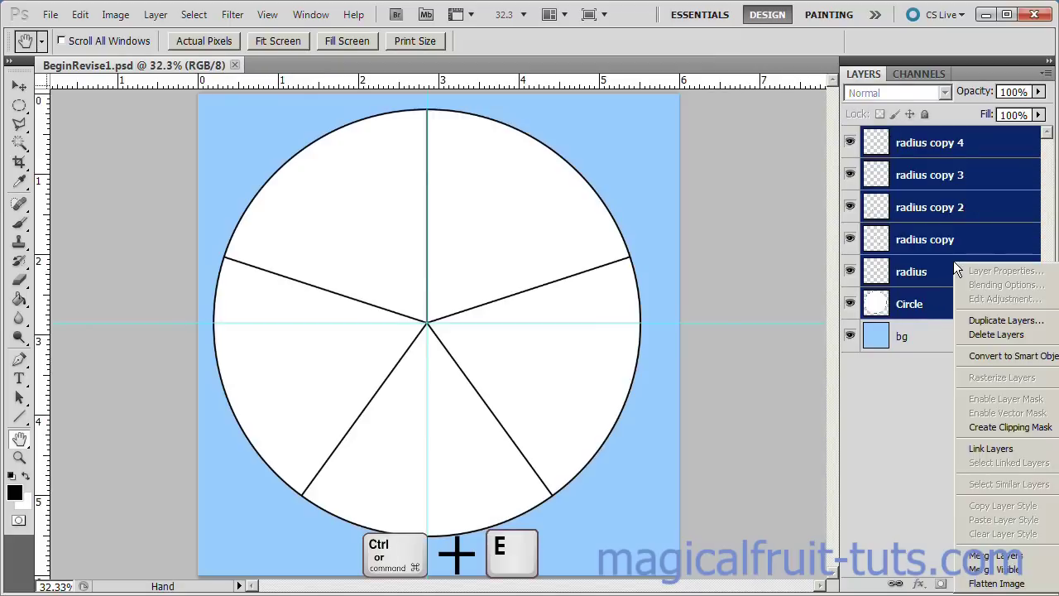
left_click(1010, 557)
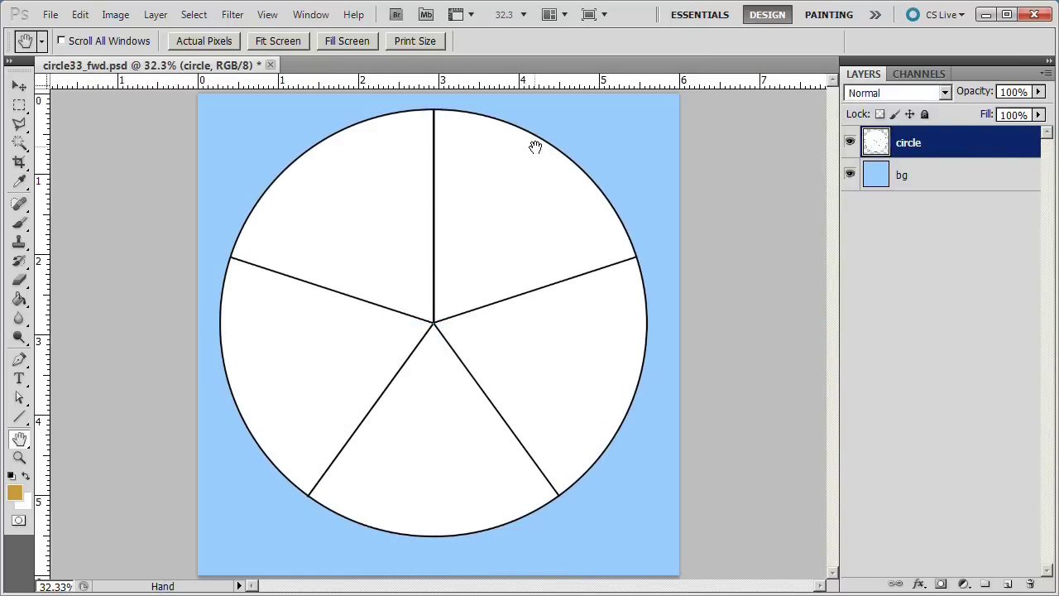
Step: Hide the blue bg layer so the divided circle shows on transparency
left_click(851, 176)
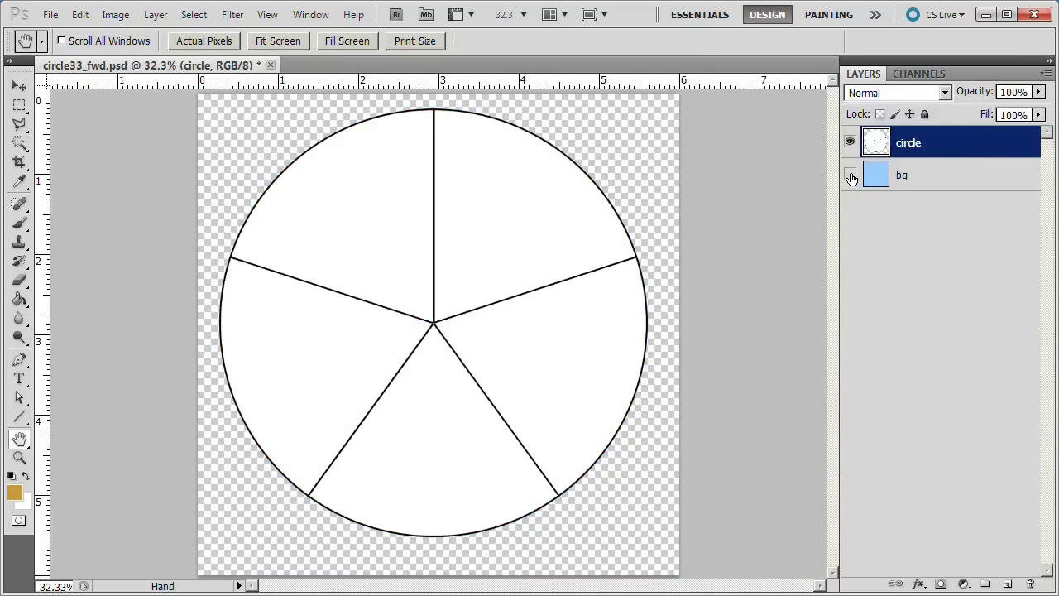